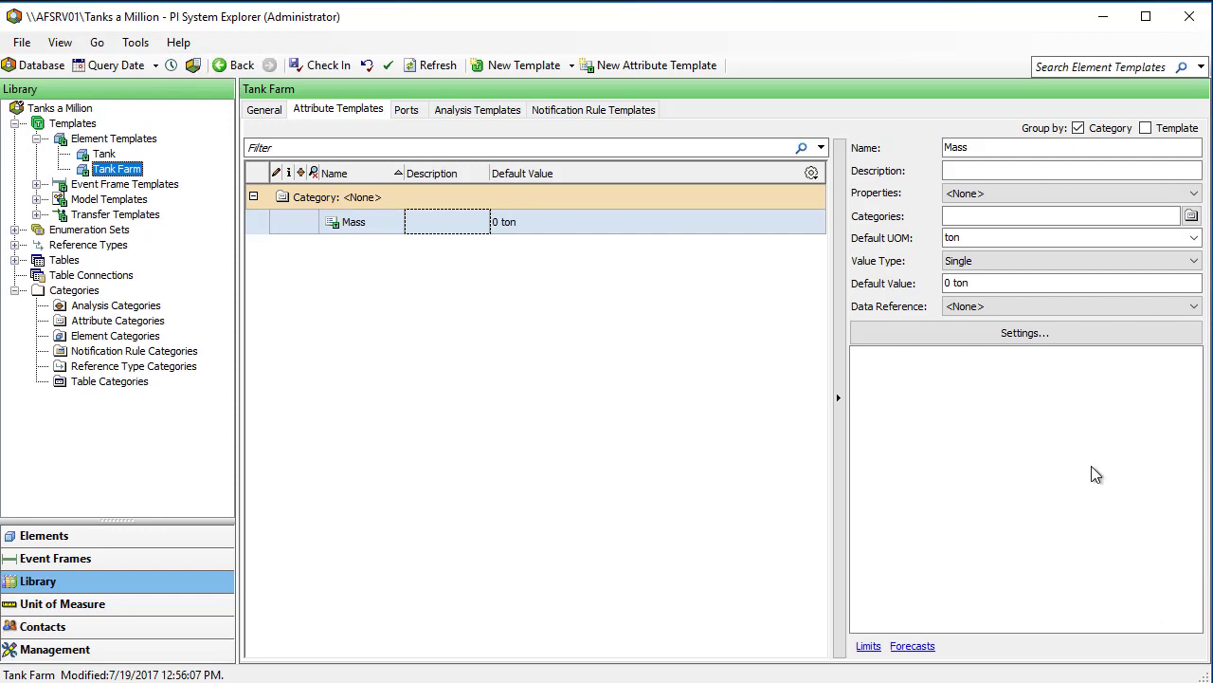
- Set the Mass attribute template's data reference to PI Point with the tag path \\%Server%\%Element%.%Attribute%
{"action": "left_click", "coordinate": [1016, 313]}
{"action": "left_click", "coordinate": [1015, 308]}
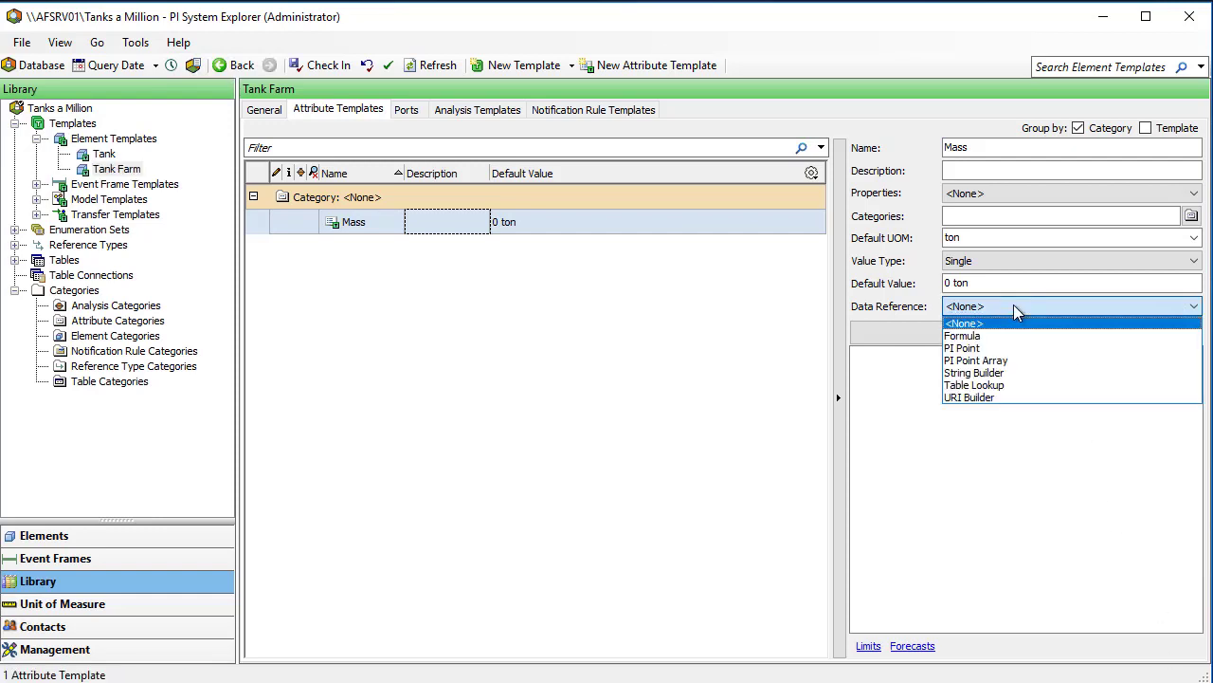
{"action": "left_click", "coordinate": [991, 350]}
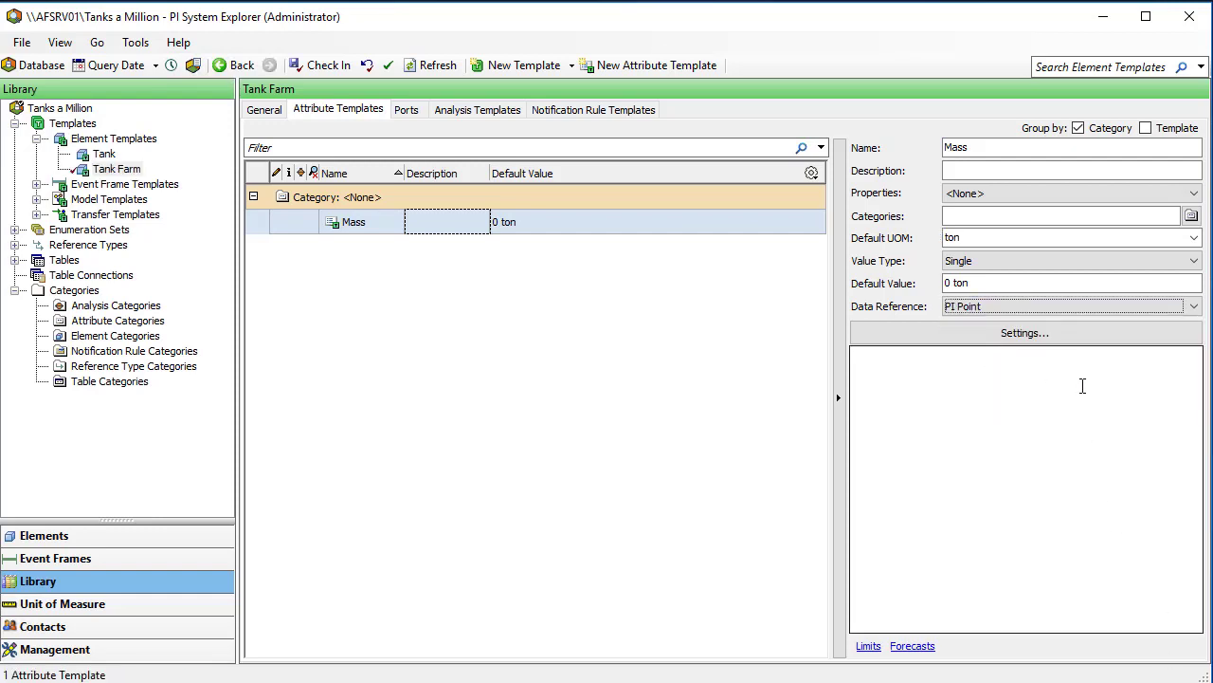
{"action": "left_click", "coordinate": [1080, 384]}
{"action": "type", "text": "\\\\%Server%\\%Element%.%Attribute%"}
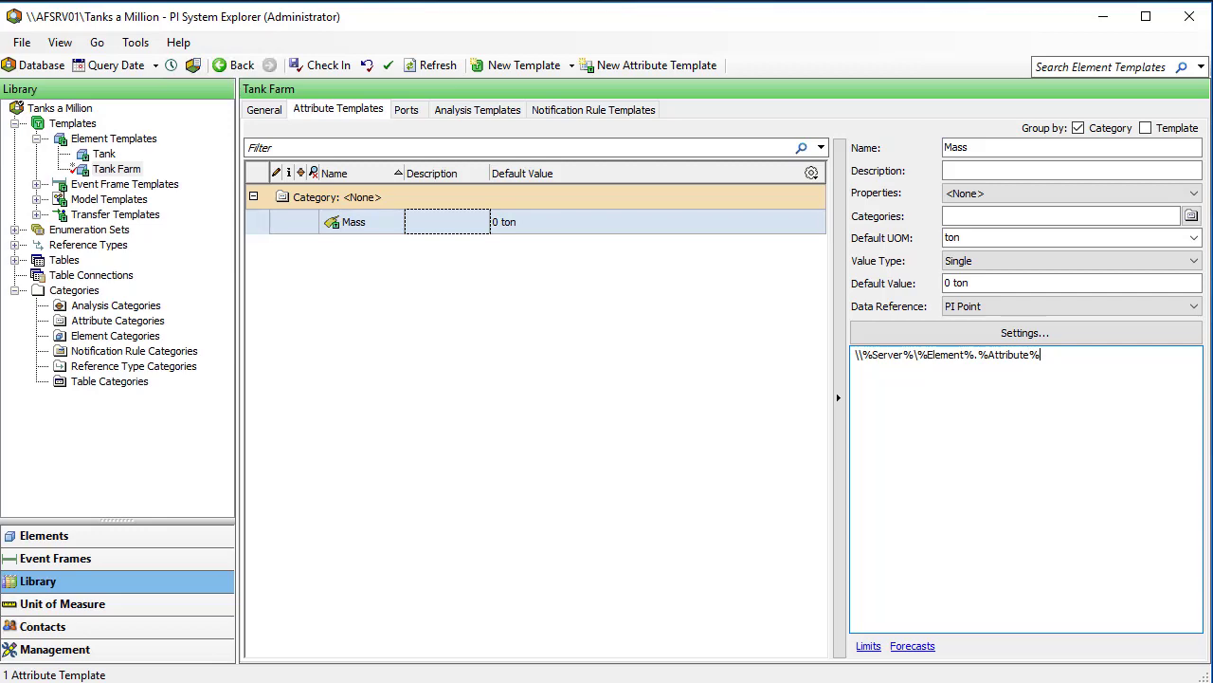
- Switch to PI System Management Tools and examine the Tank Farm 1.Mass point in Point Builder
{"action": "key", "text": "alt+Tab"}
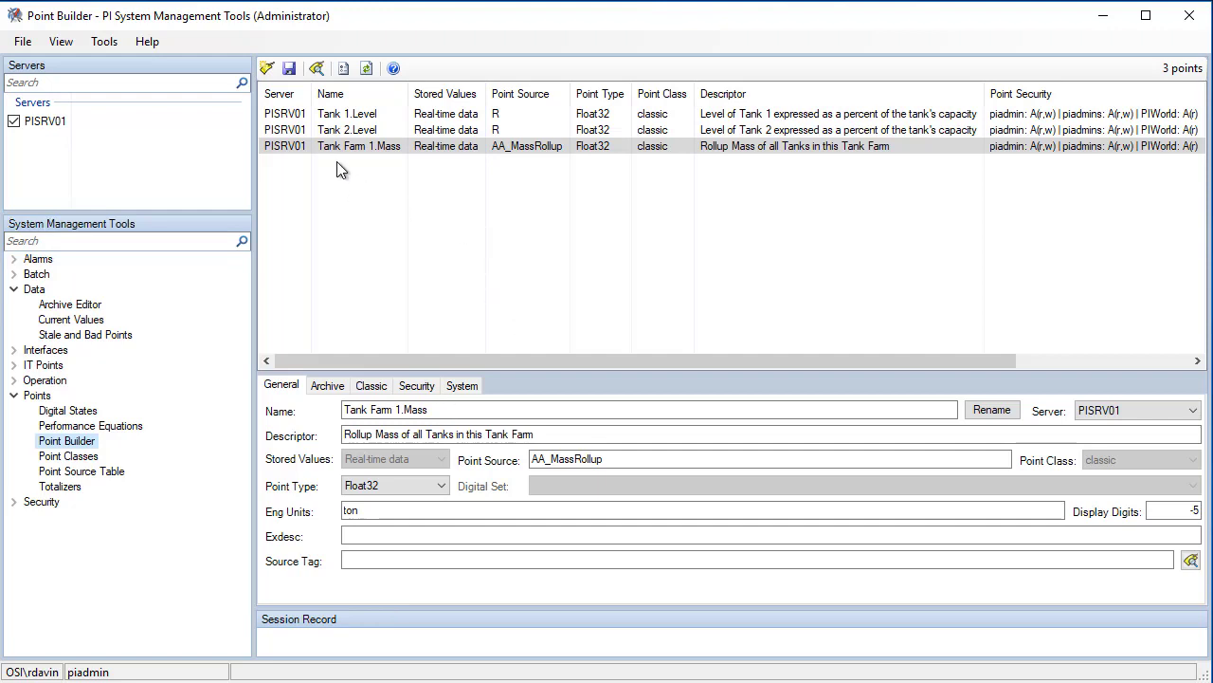
{"action": "left_click", "coordinate": [361, 150]}
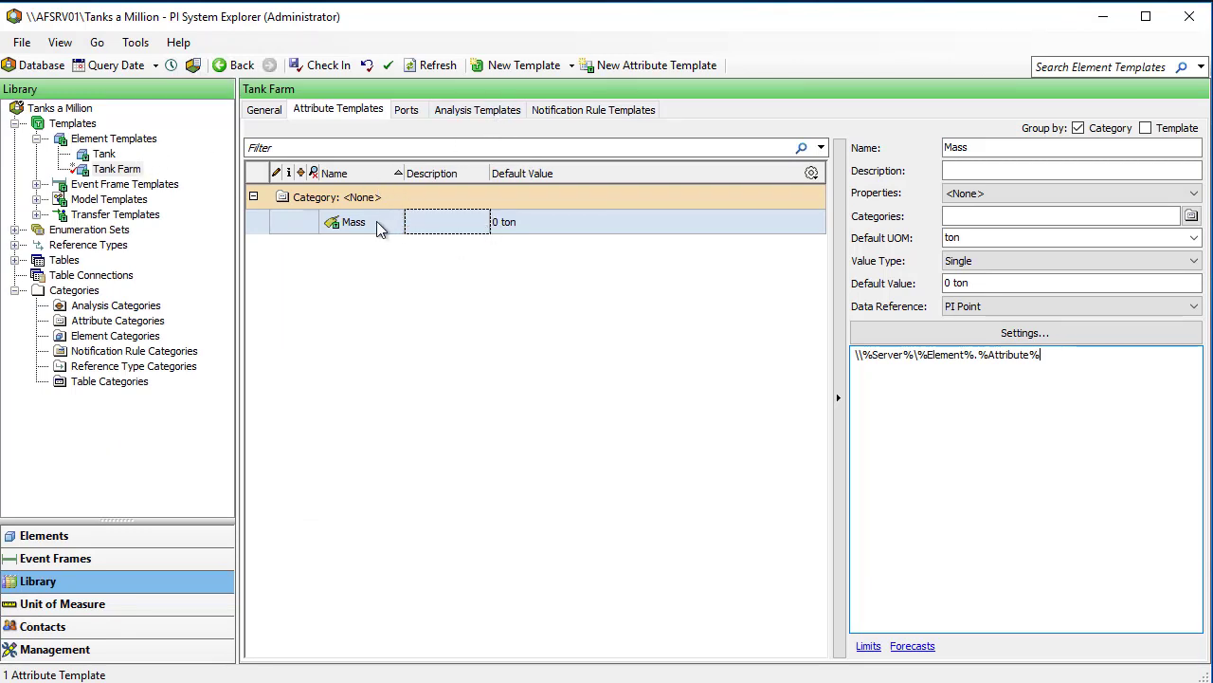
- Back in PI System Explorer, create an analysis template named Mass Rollup for Tank Farm, with Rollup as the analysis type
{"action": "left_click", "coordinate": [479, 112]}
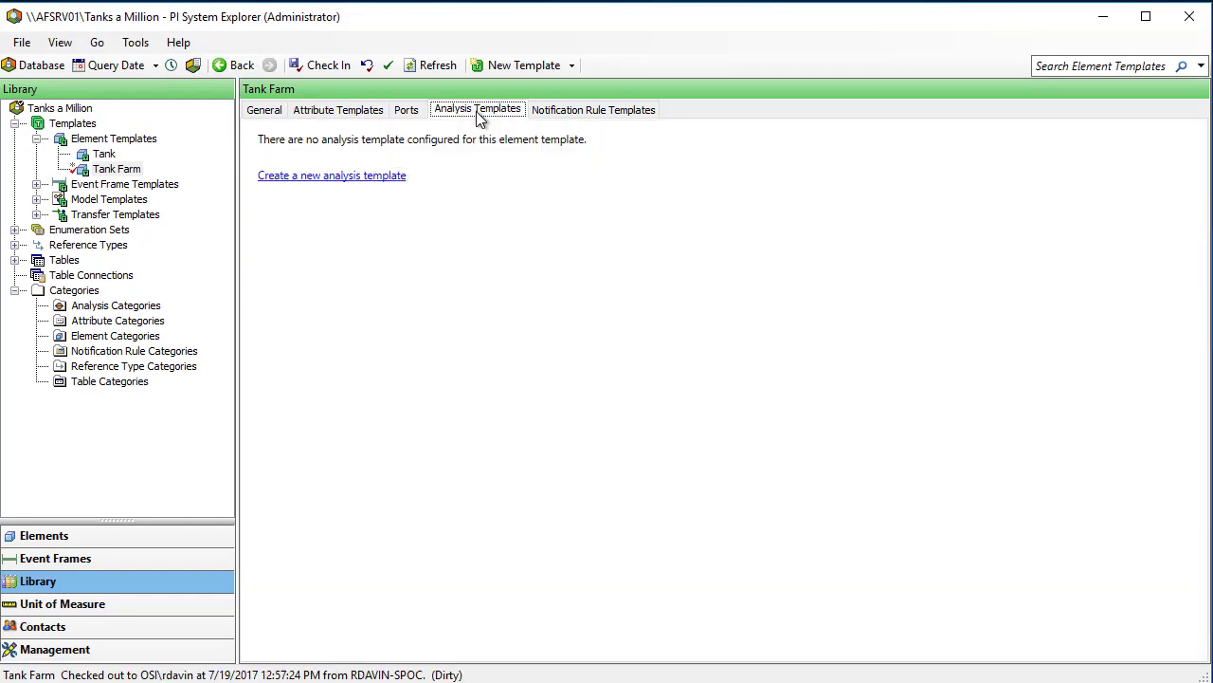
{"action": "left_click", "coordinate": [361, 180]}
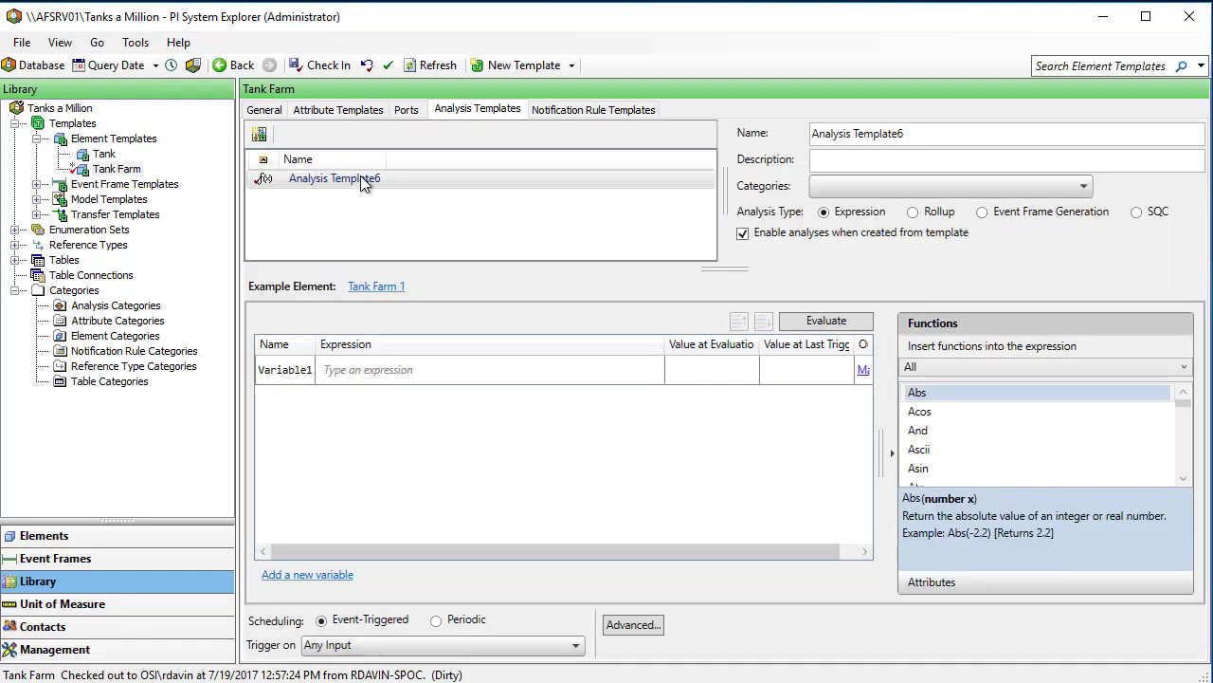
{"action": "left_click", "coordinate": [925, 140]}
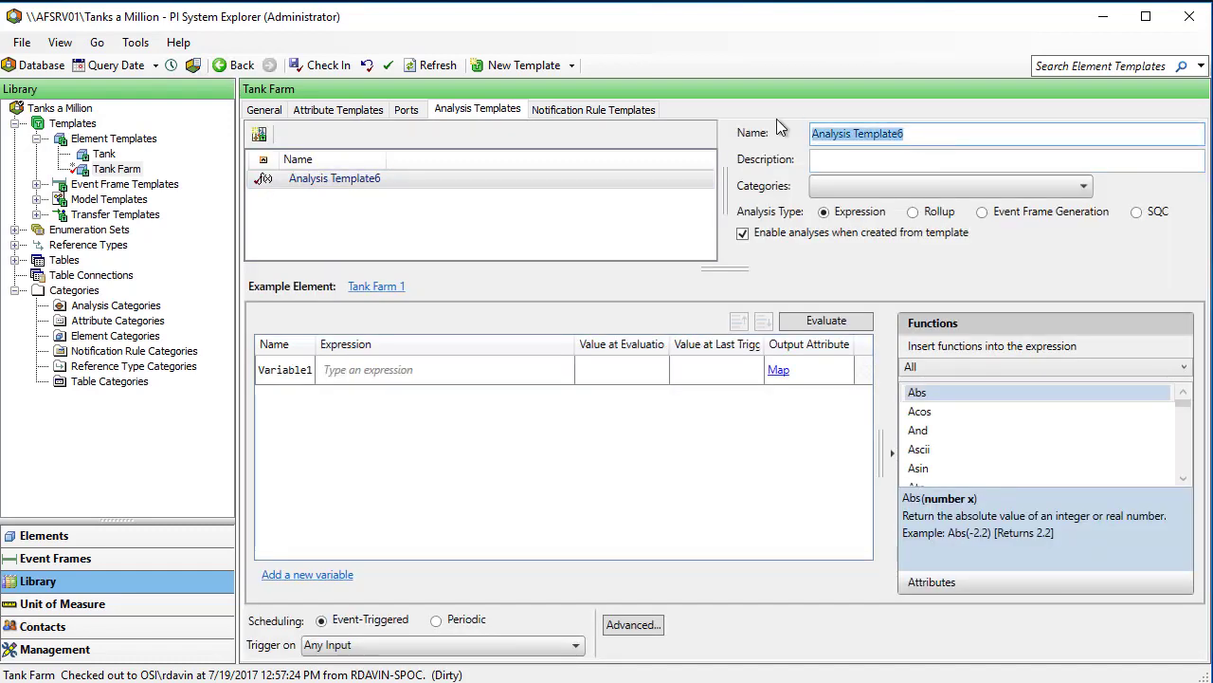
{"action": "type", "text": "Ma"}
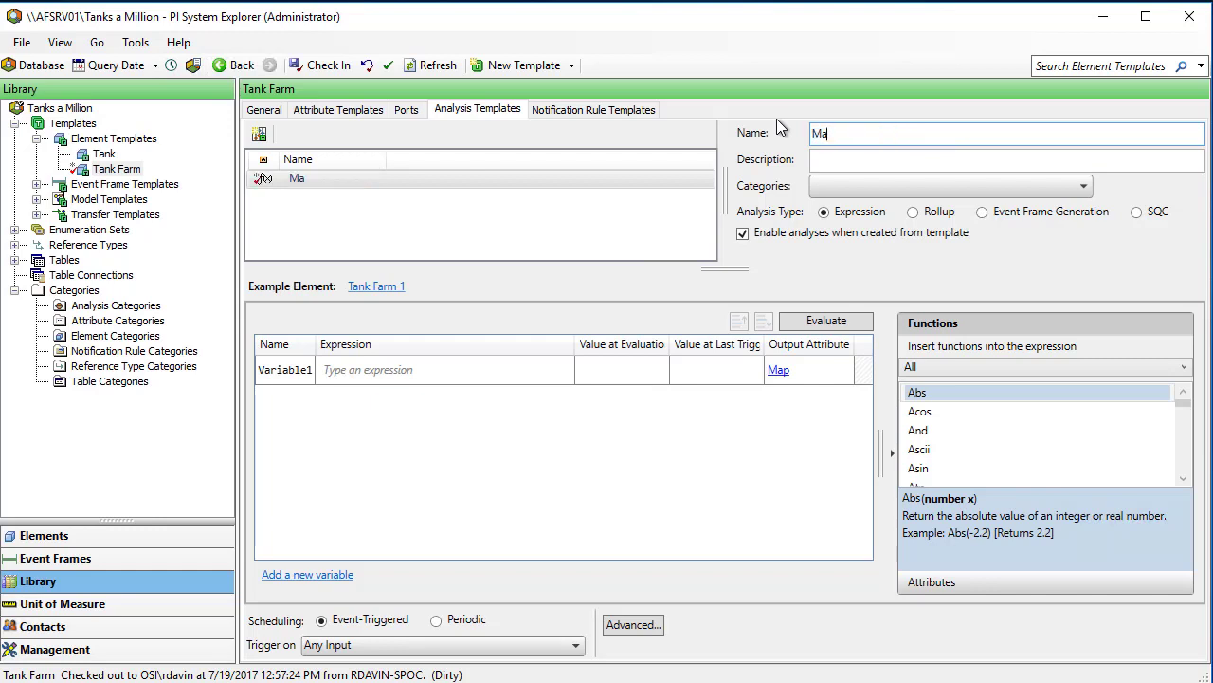
{"action": "type", "text": "ss Rollup"}
{"action": "key", "text": "Tab"}
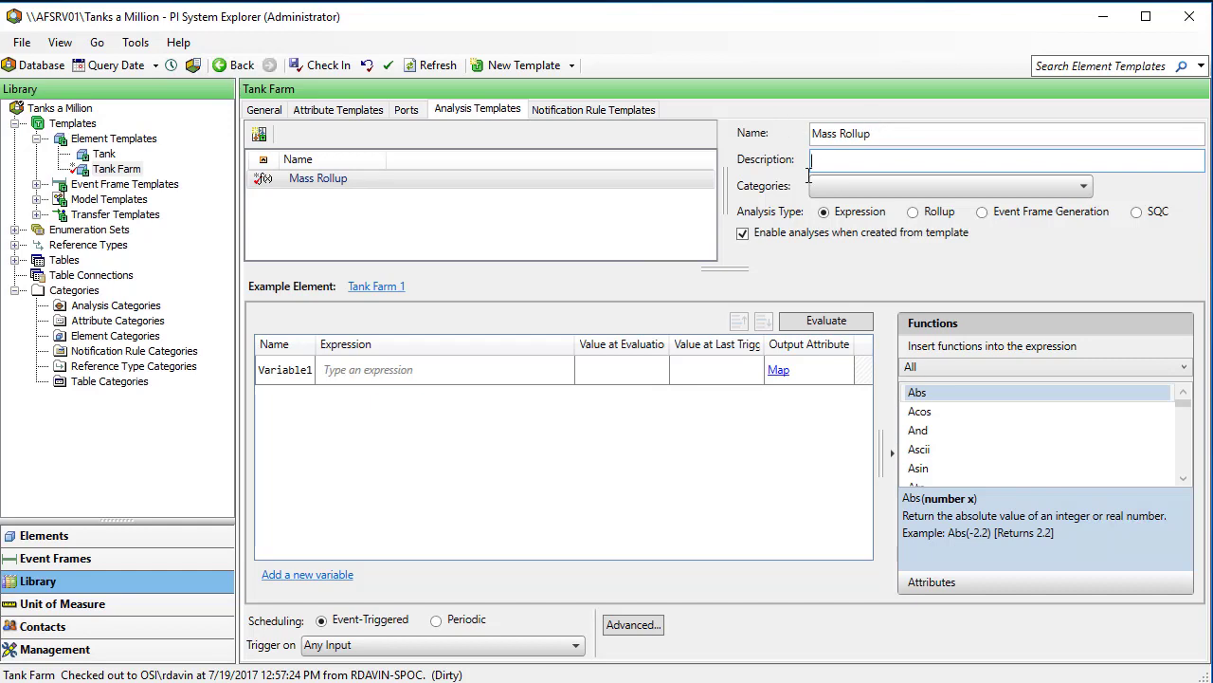
{"action": "left_click", "coordinate": [940, 216]}
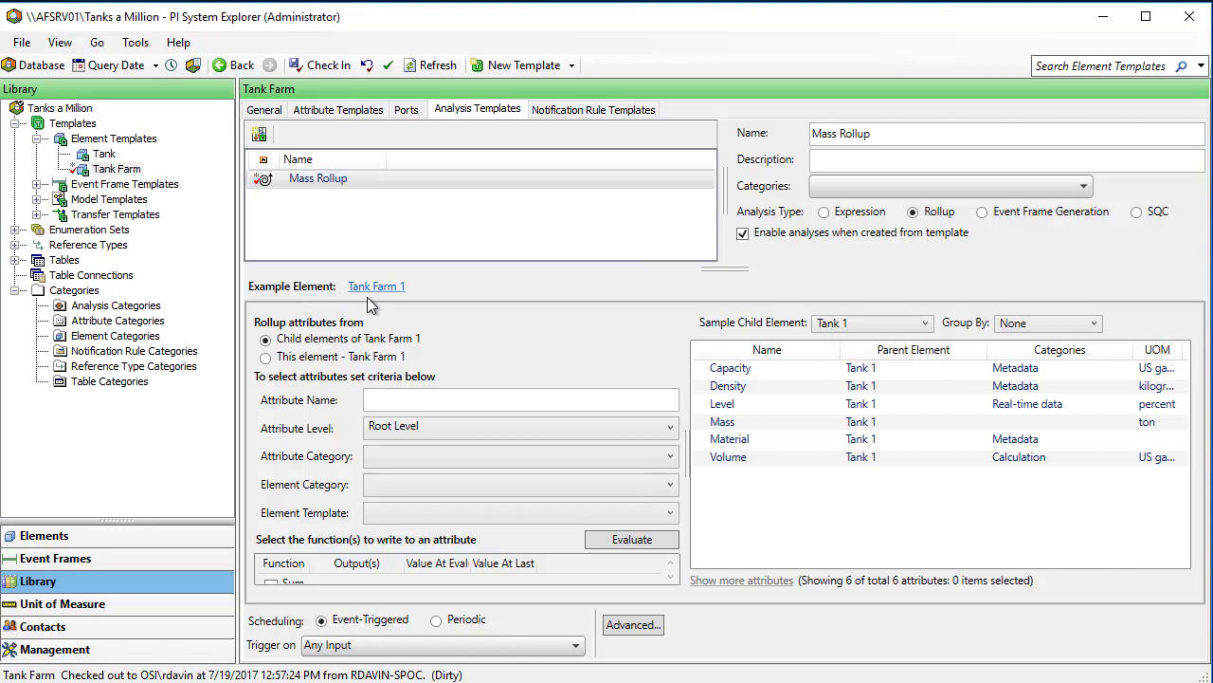
- Set the rollup criteria to child elements of Tank Farm 1, attribute name Mass and element template Tank
{"action": "left_click", "coordinate": [869, 327]}
{"action": "left_click", "coordinate": [872, 332]}
{"action": "left_click", "coordinate": [301, 341]}
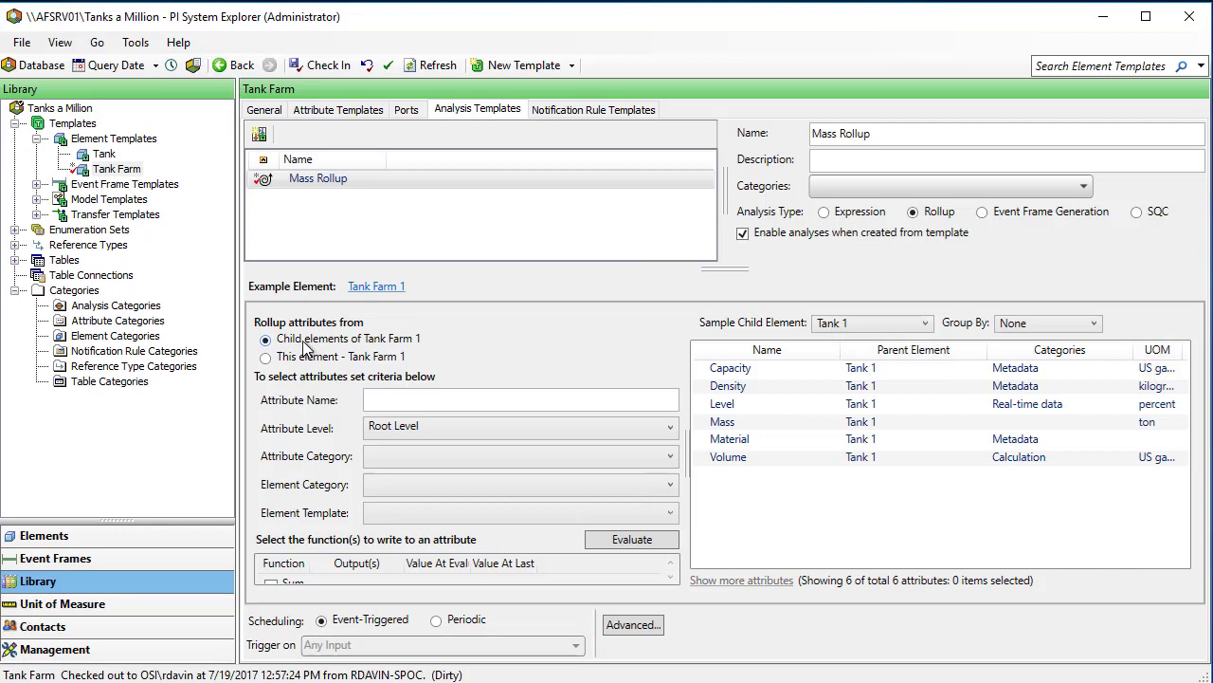
{"action": "left_click", "coordinate": [429, 397]}
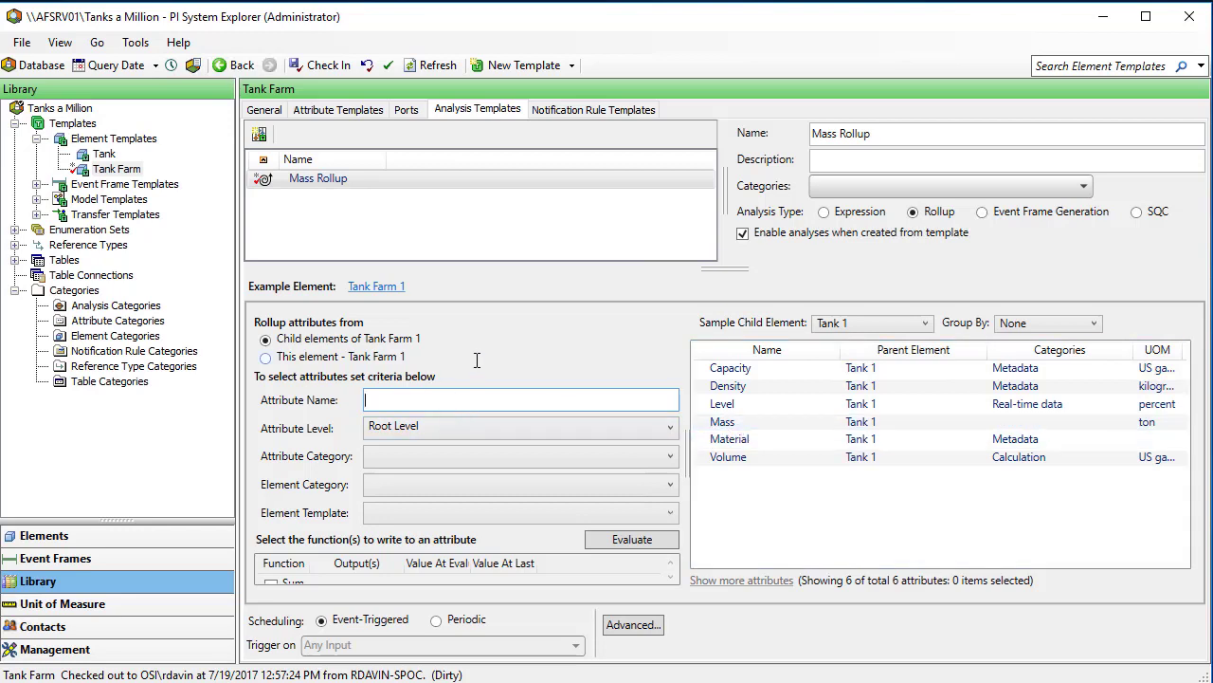
{"action": "type", "text": "Mass"}
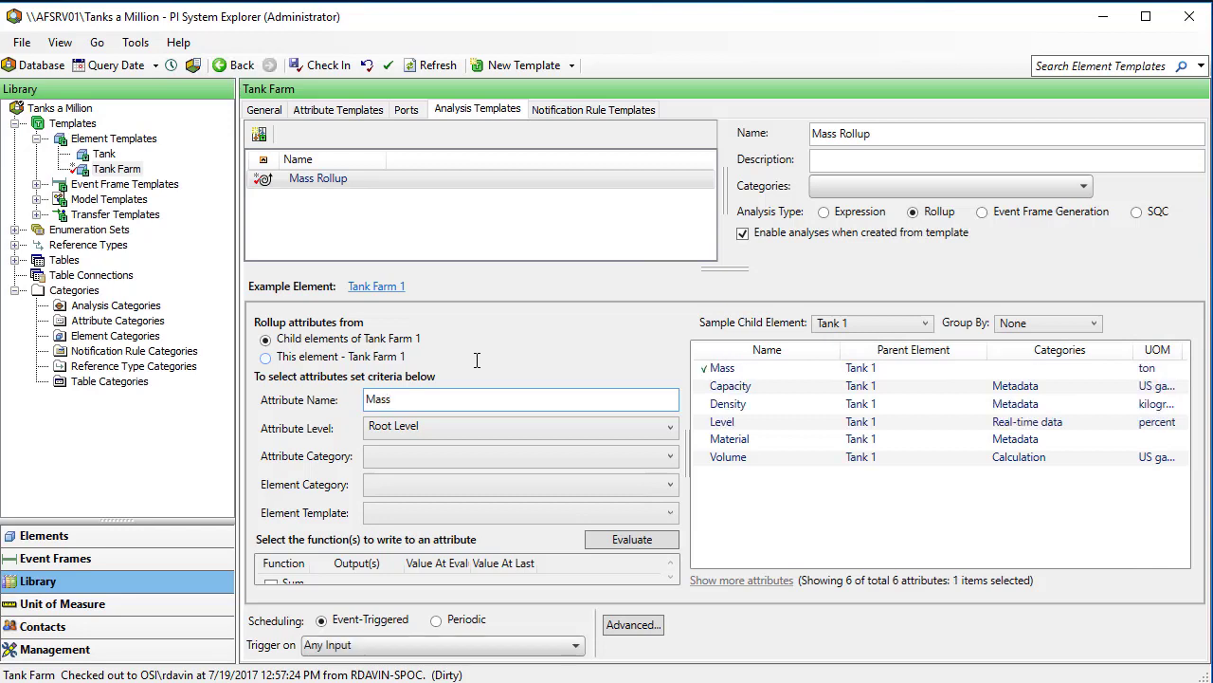
{"action": "key", "text": "Tab"}
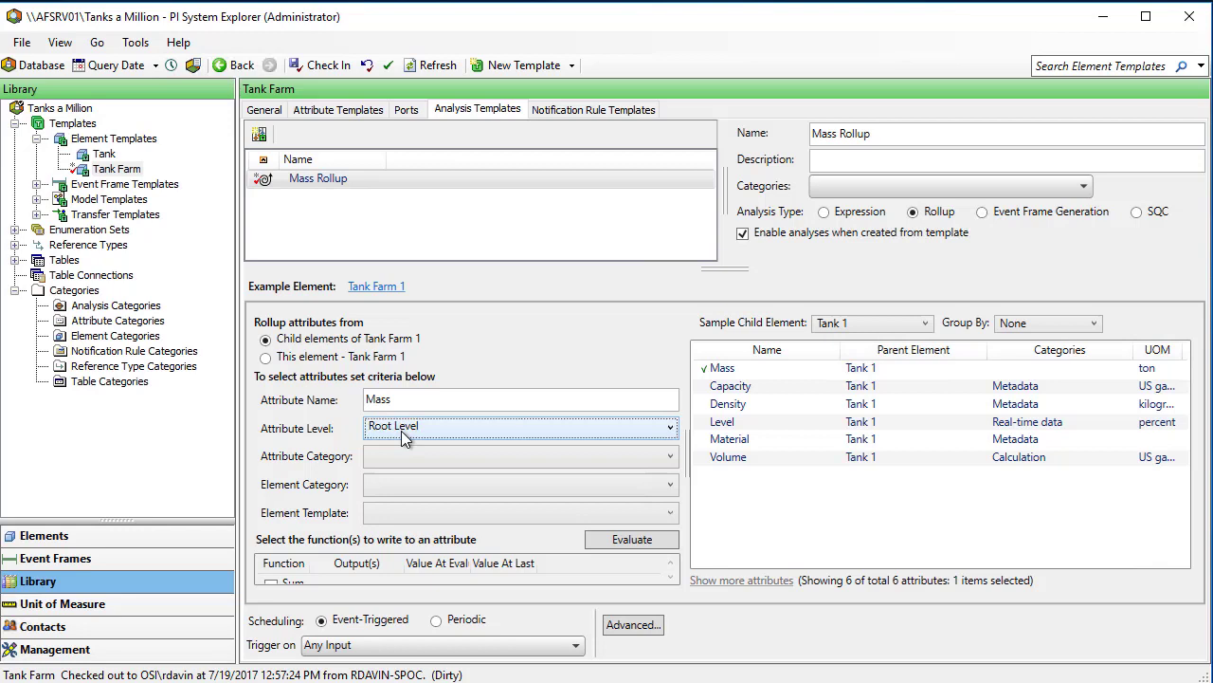
{"action": "left_click", "coordinate": [402, 513]}
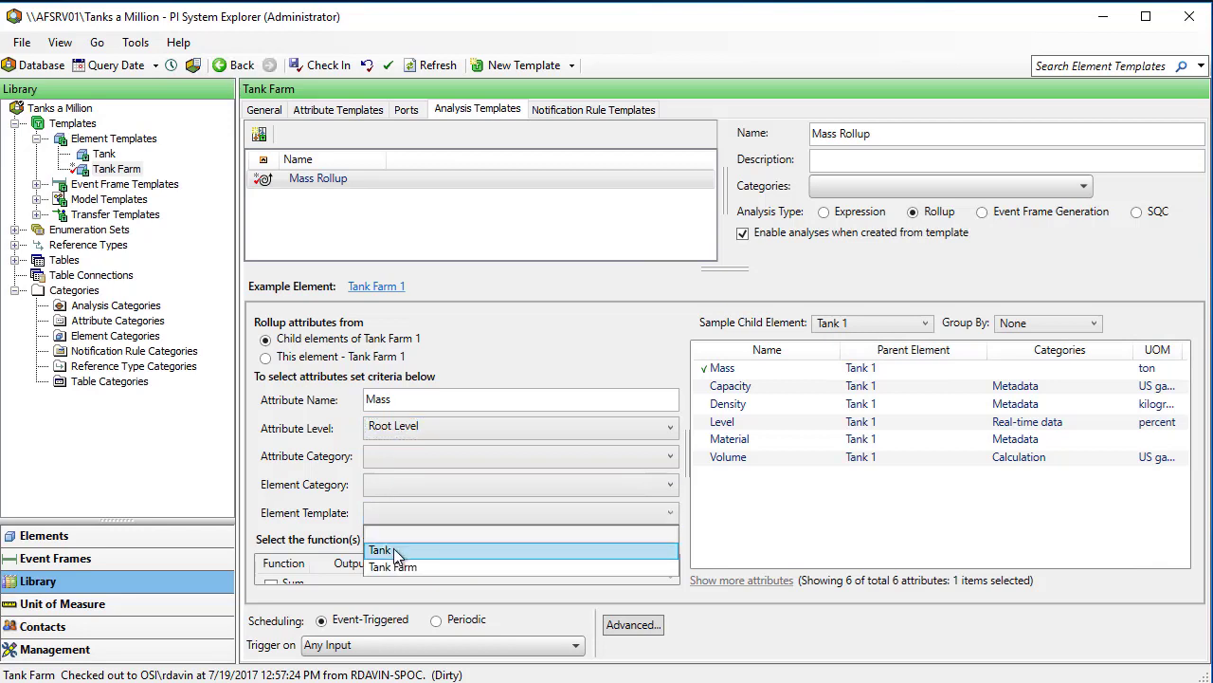
{"action": "left_click", "coordinate": [394, 548]}
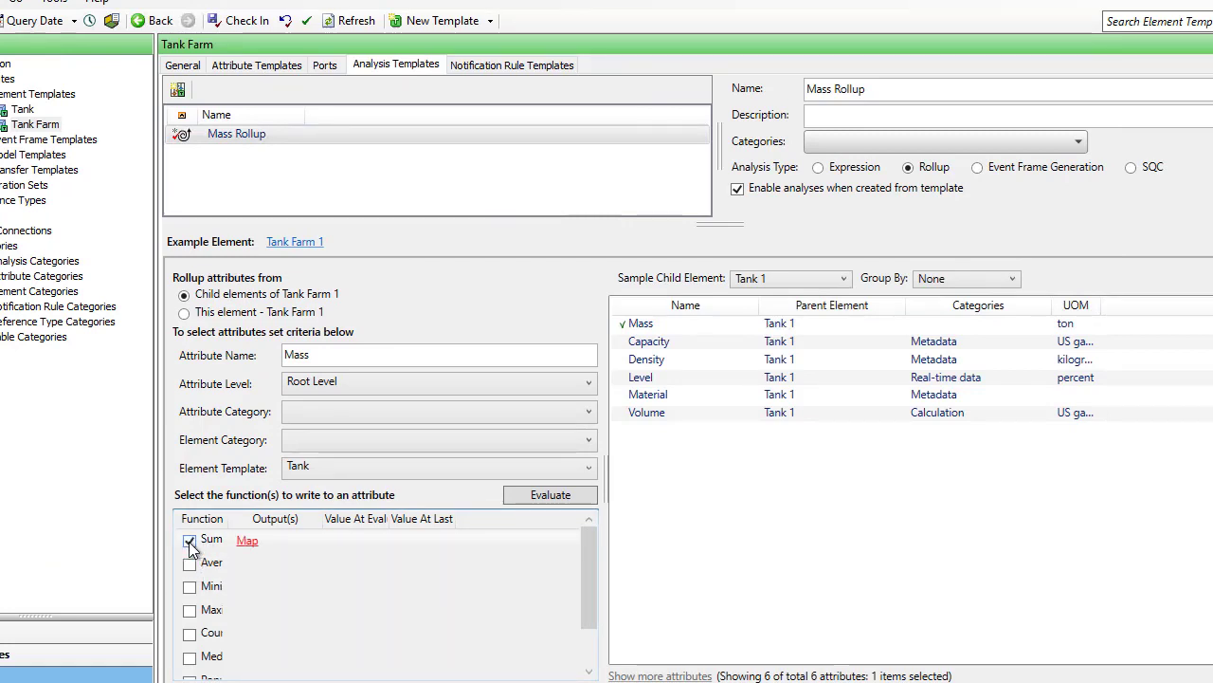
- Enable the Sum function with its output mapped to the Mass attribute, and evaluate the rollup
{"action": "left_click", "coordinate": [247, 542]}
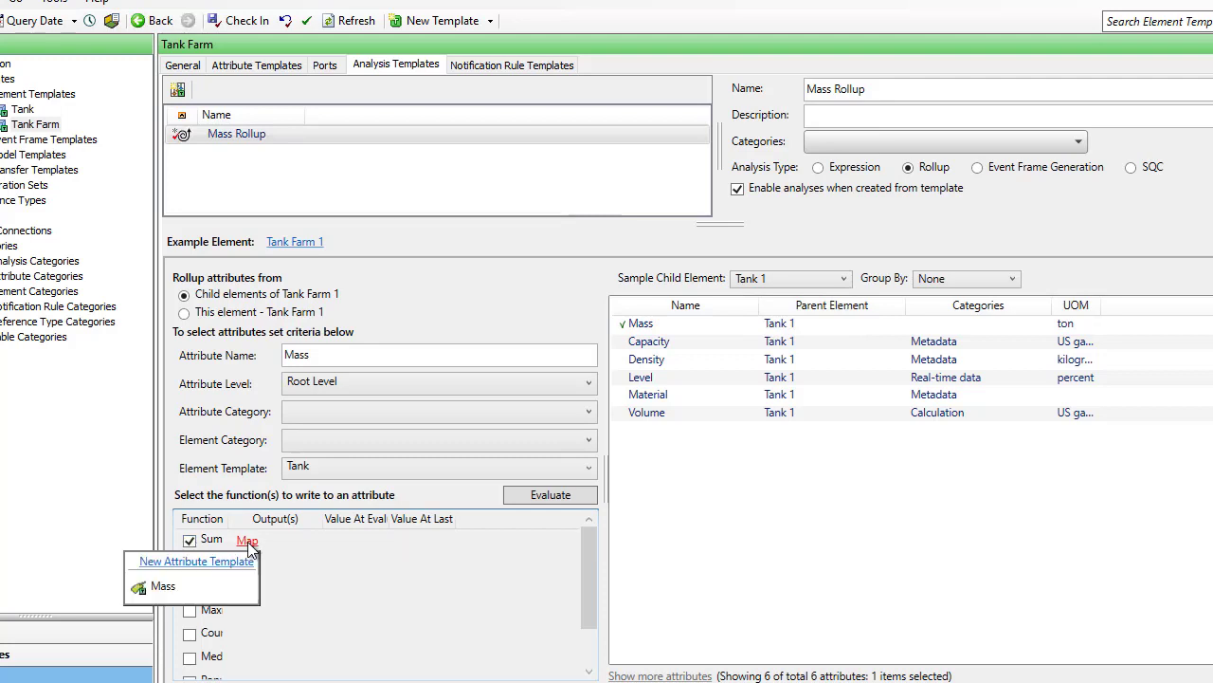
{"action": "left_click", "coordinate": [191, 586]}
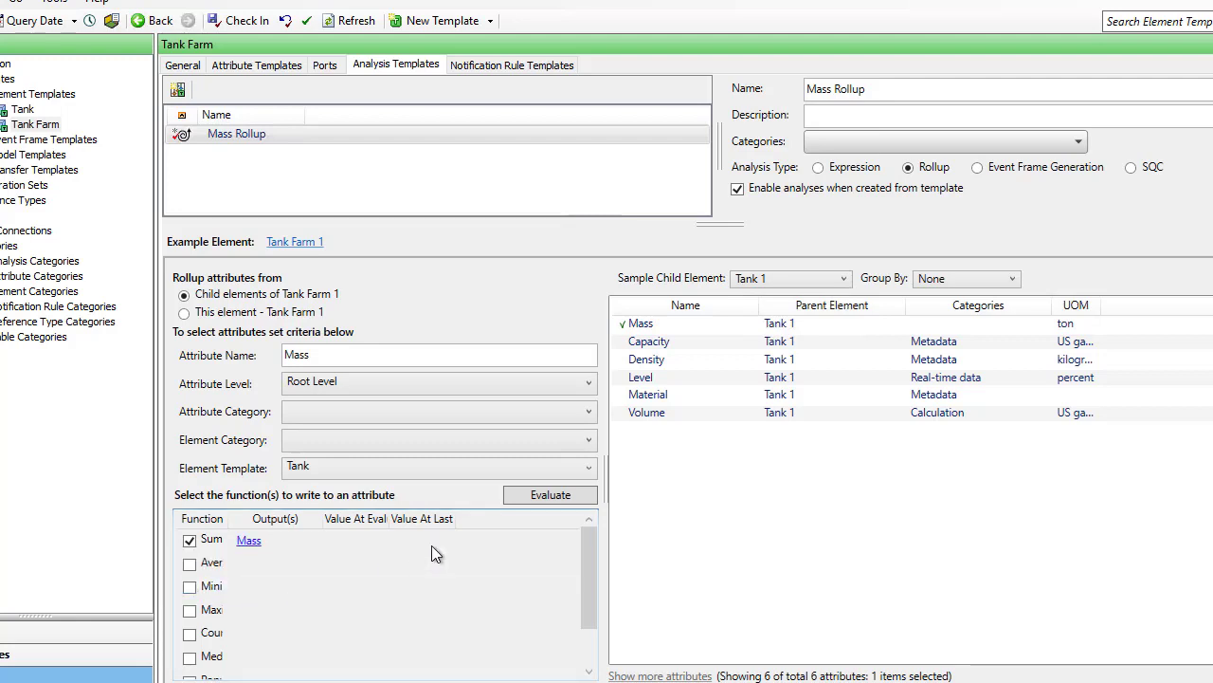
{"action": "left_click", "coordinate": [531, 496]}
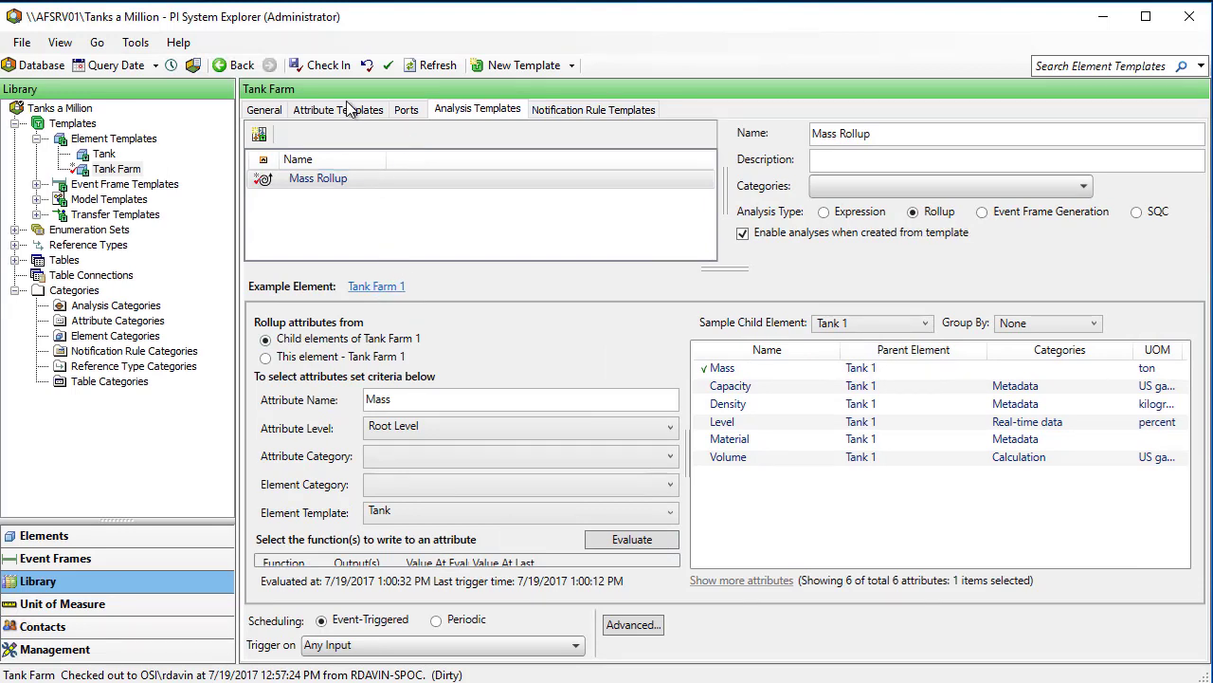
- Check in the Mass Rollup analysis and the edited Tank Farm template
{"action": "left_click", "coordinate": [301, 70]}
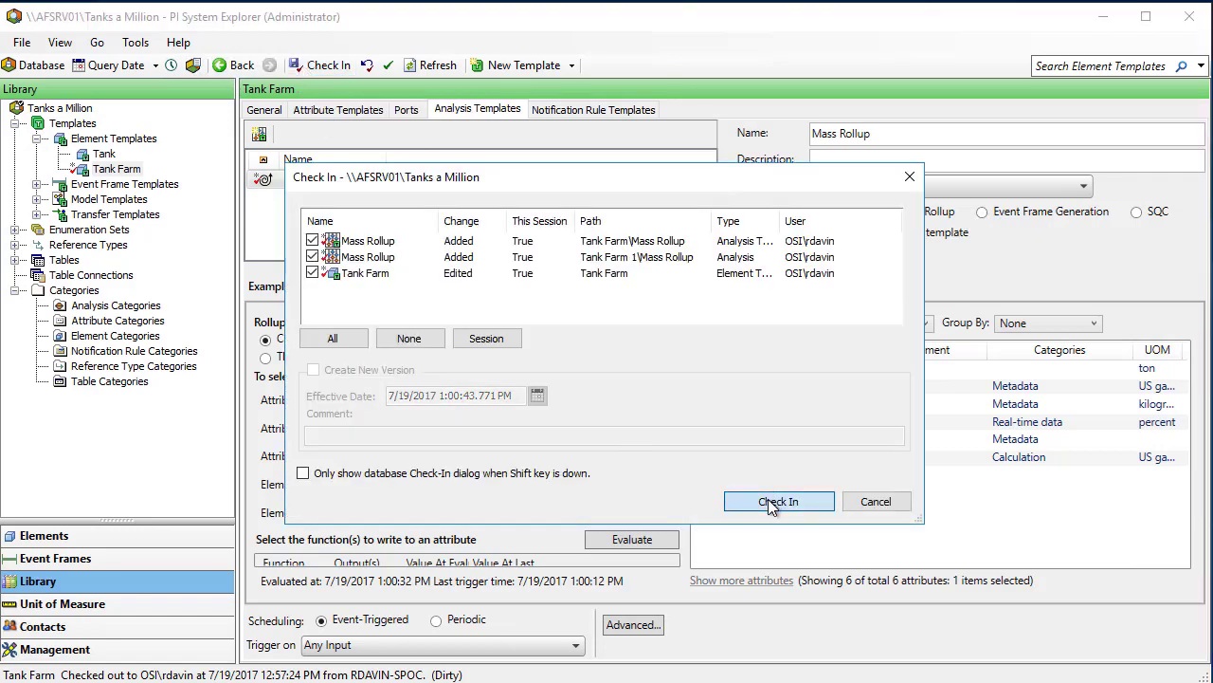
{"action": "left_click", "coordinate": [773, 503]}
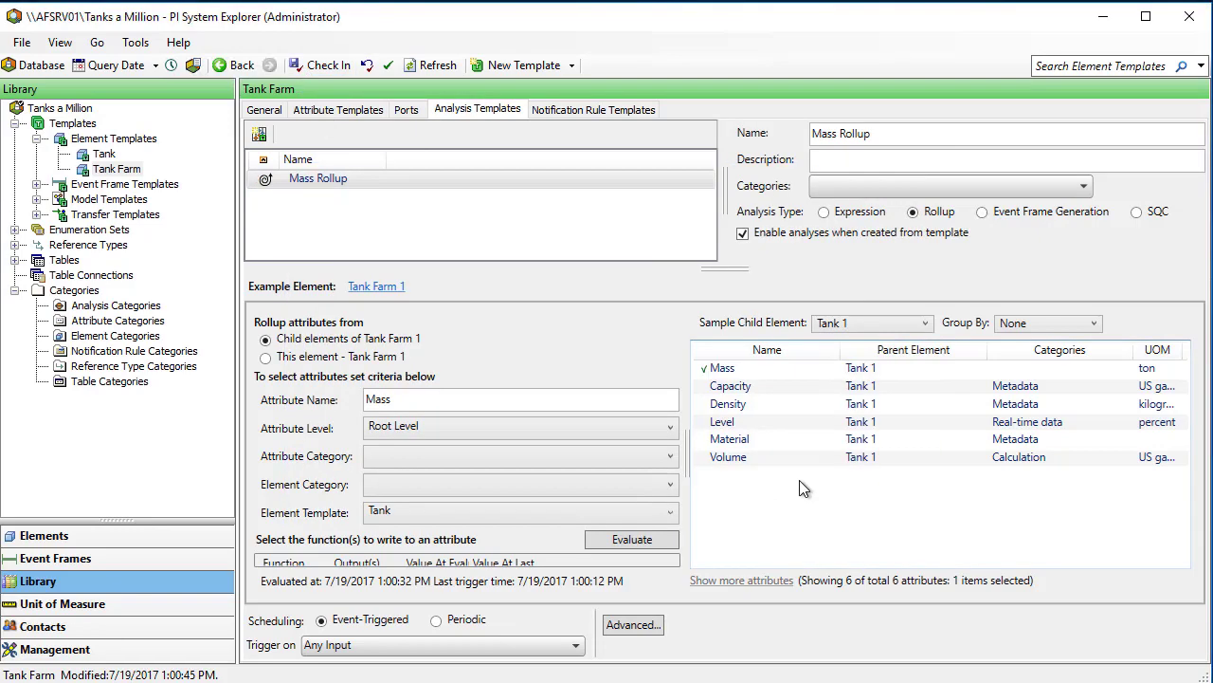
- Open the Tank Farm 1 element's attributes and refresh the data, applying the outstanding changes
{"action": "left_click", "coordinate": [326, 111]}
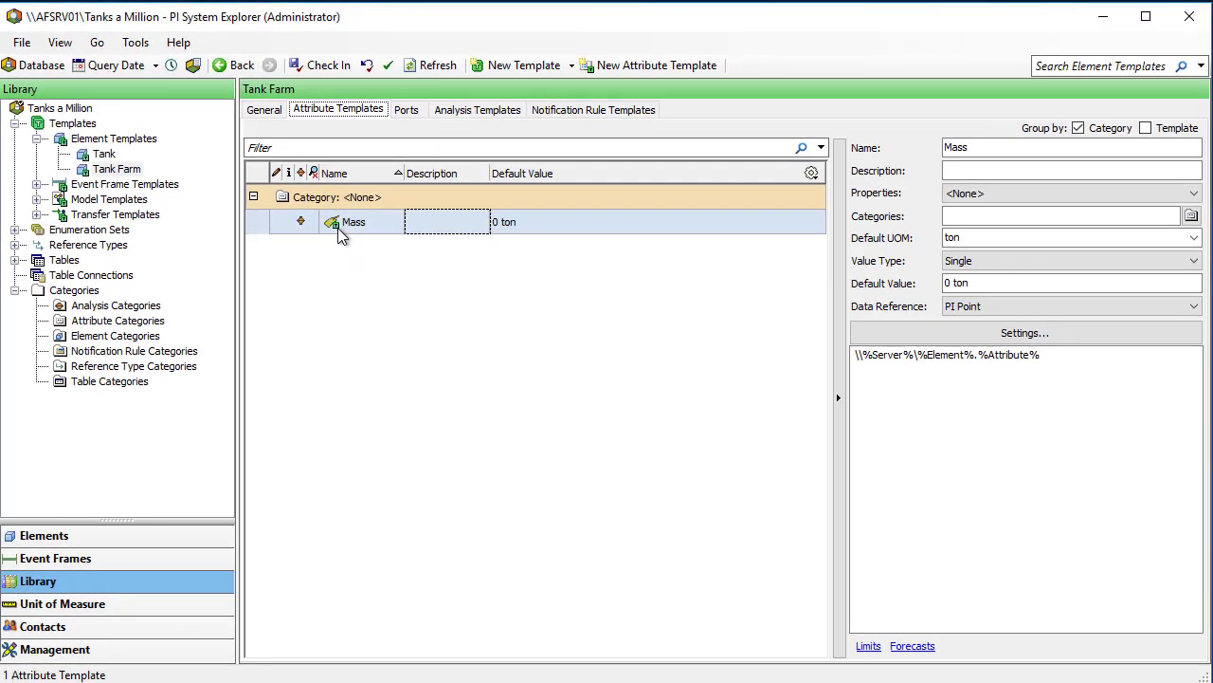
{"action": "left_click", "coordinate": [151, 536]}
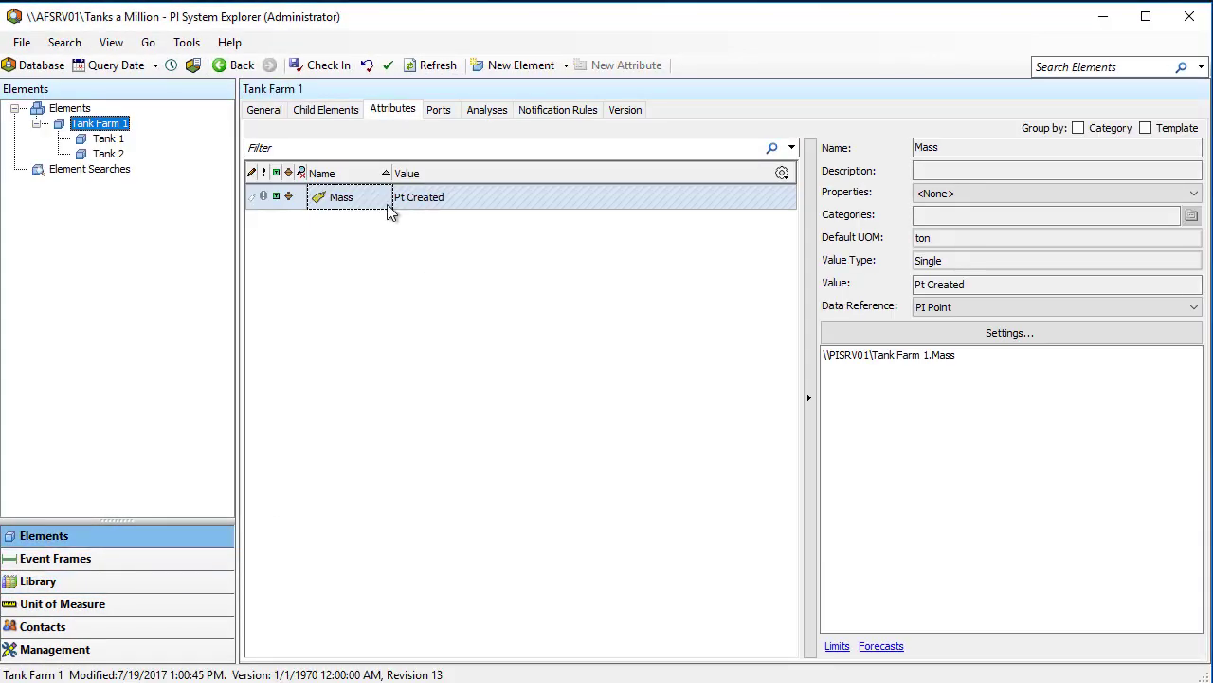
{"action": "mouse_move", "coordinate": [426, 210]}
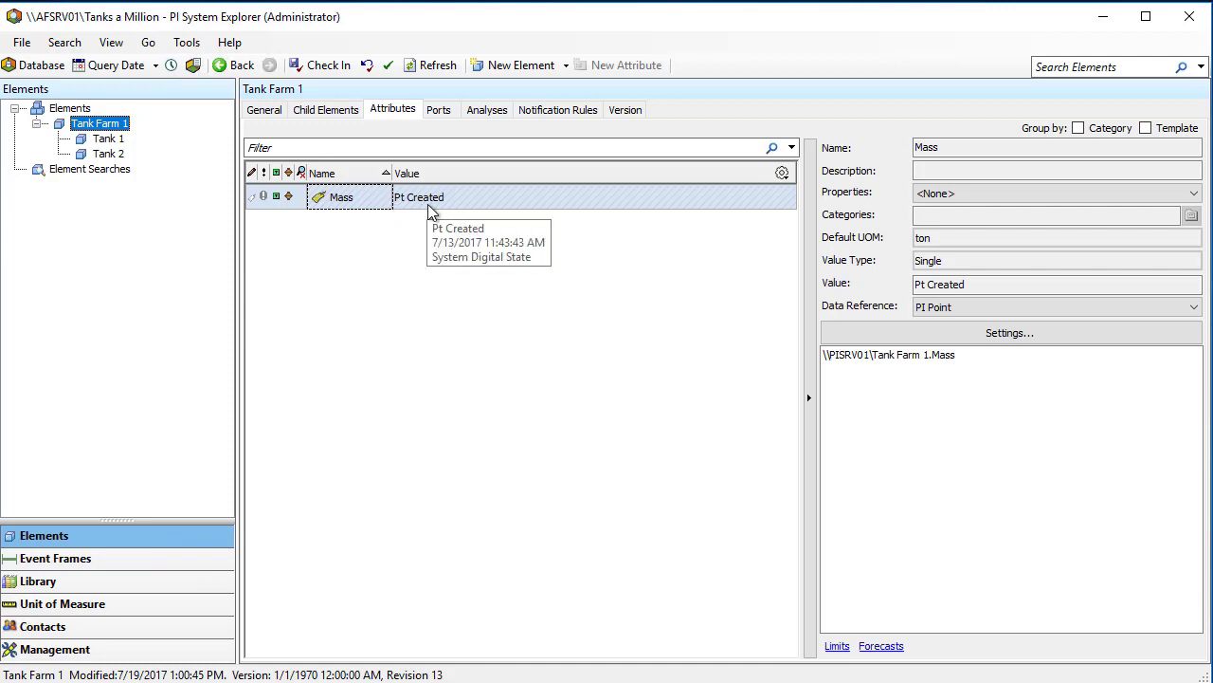
{"action": "left_click", "coordinate": [424, 67]}
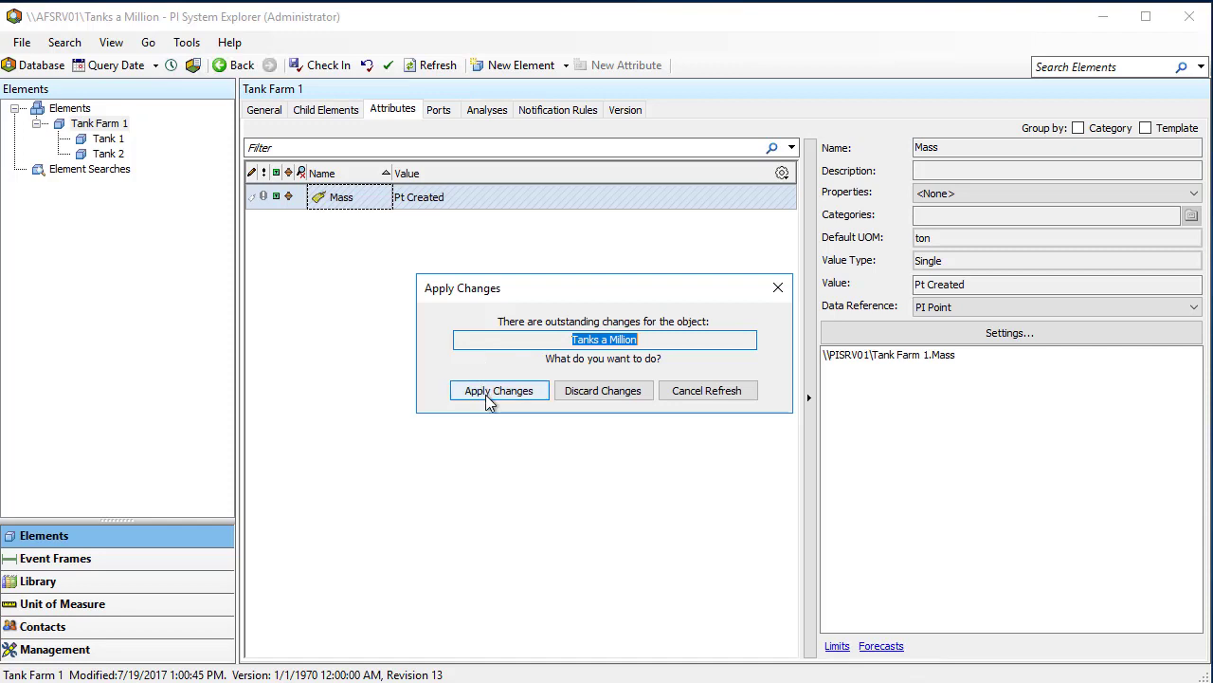
{"action": "left_click", "coordinate": [490, 391]}
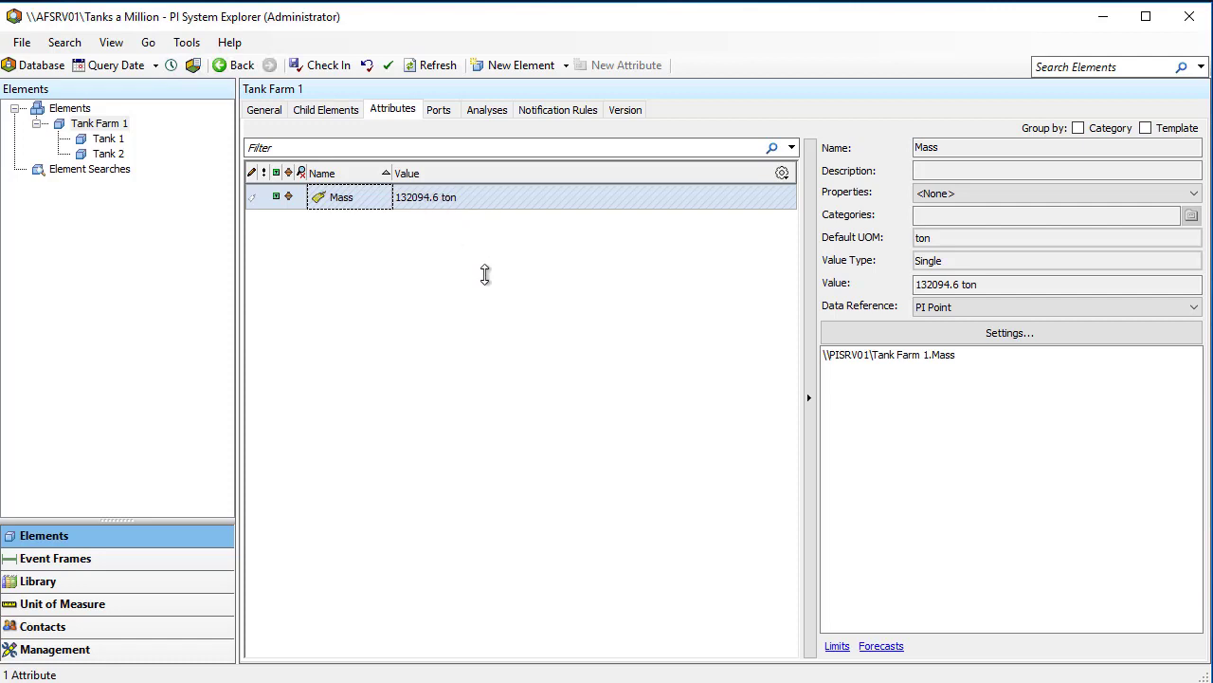
- Compare the Mass values of Tank 1 and Tank 2 with the rolled-up Mass of Tank Farm 1
{"action": "left_click", "coordinate": [108, 138]}
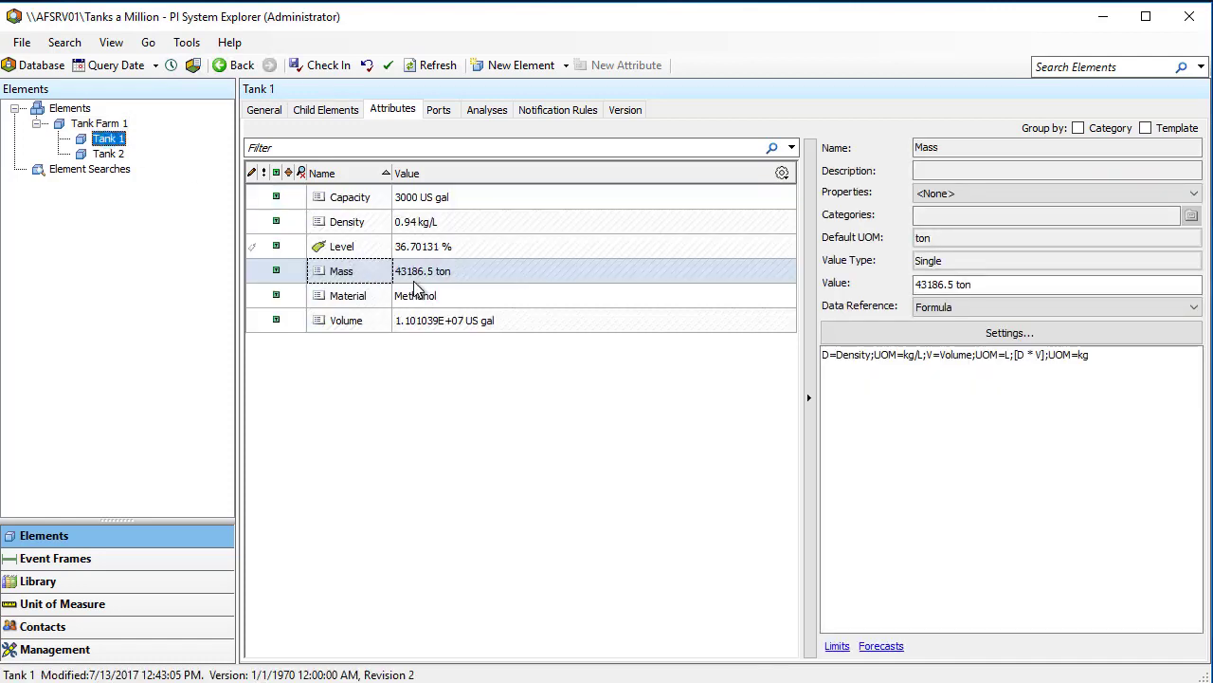
{"action": "mouse_move", "coordinate": [414, 287]}
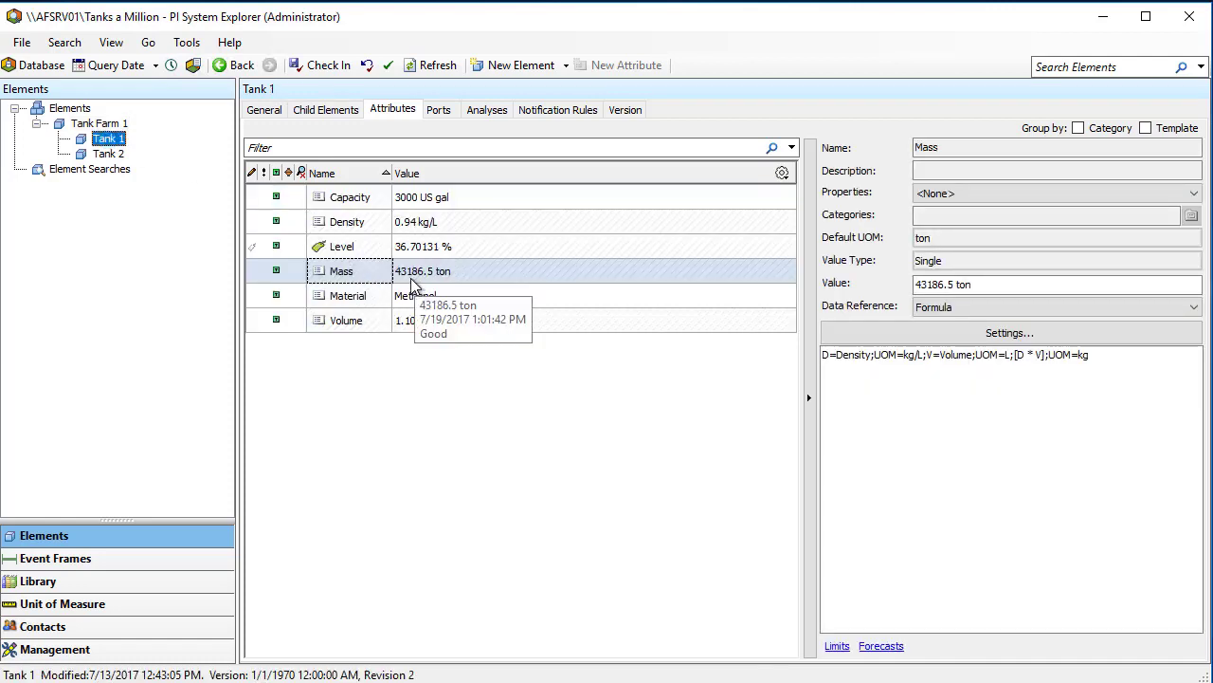
{"action": "left_click", "coordinate": [108, 153]}
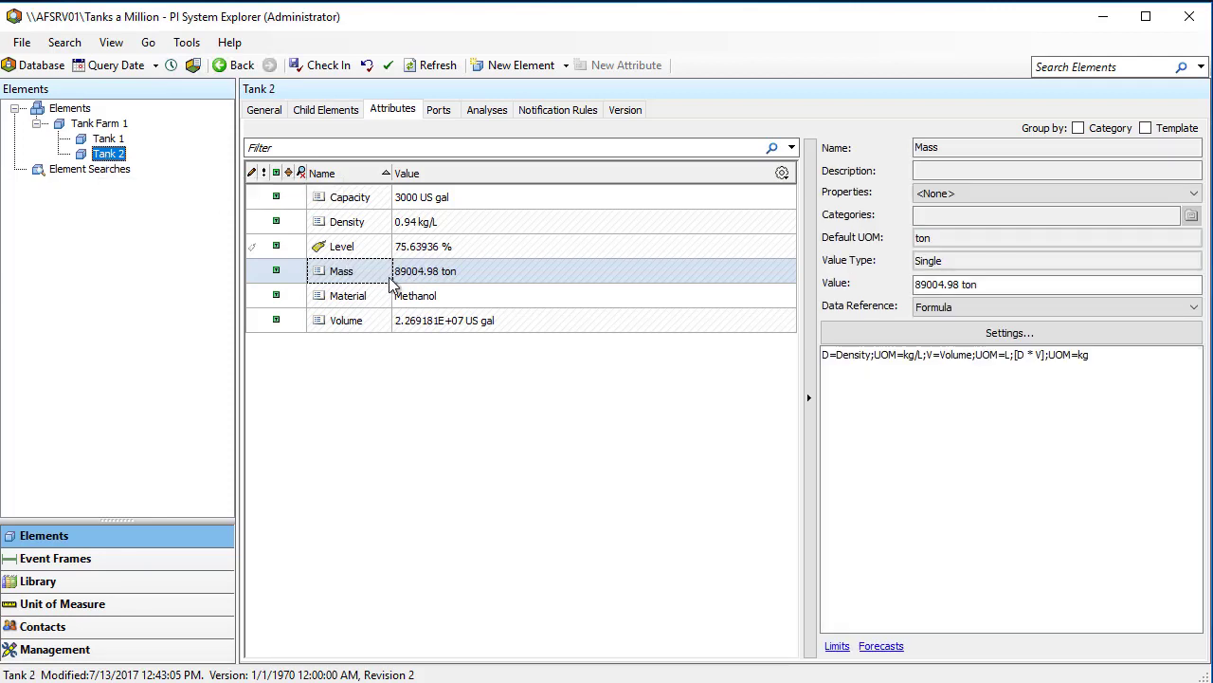
{"action": "left_click", "coordinate": [115, 126]}
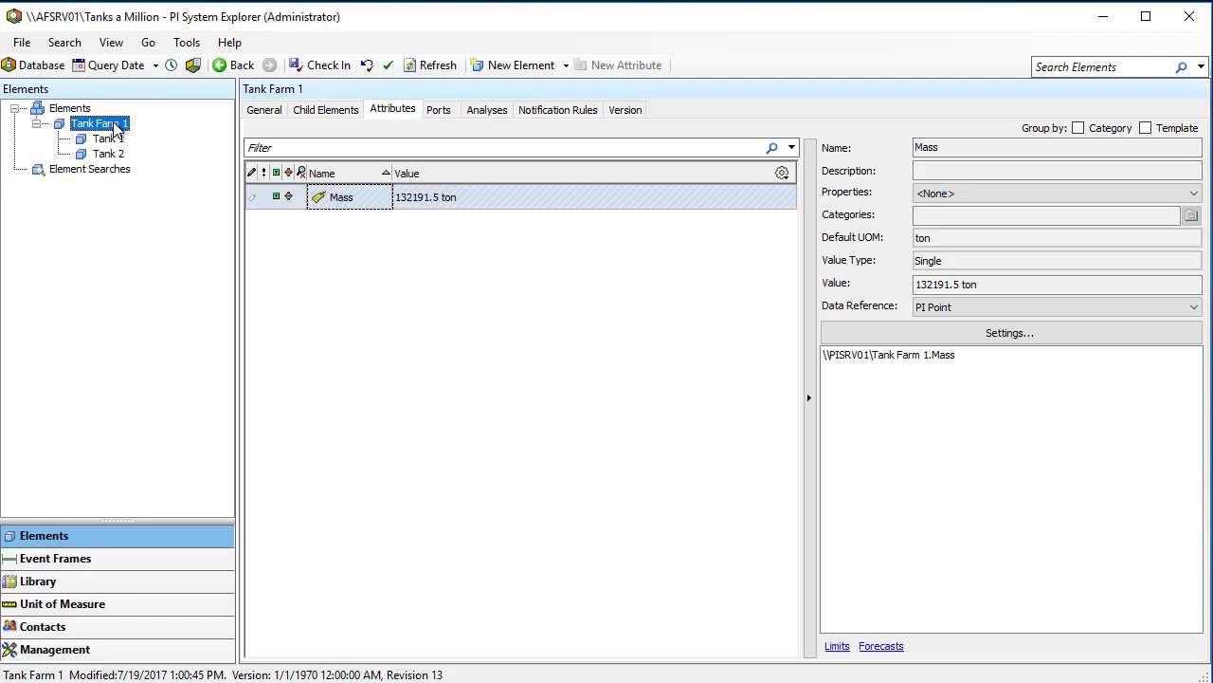
- Add a child element to Tank Farm 1 based on the Tank template, using the Parent-Child reference type
{"action": "right_click", "coordinate": [115, 129]}
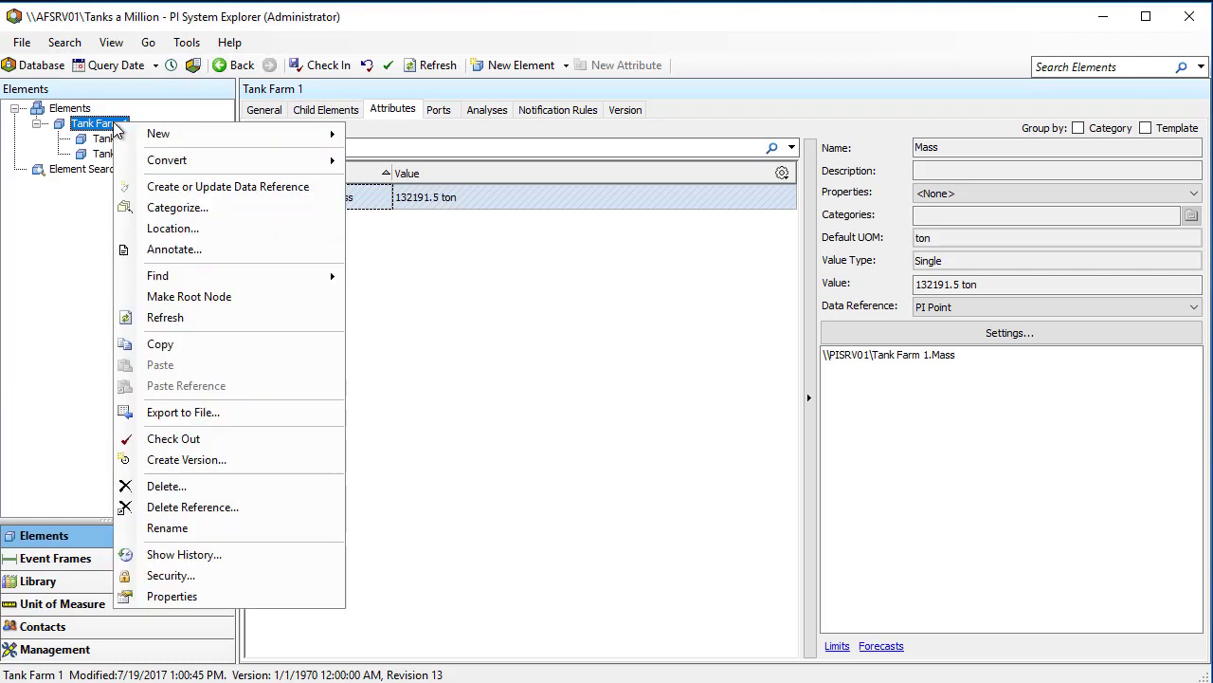
{"action": "mouse_move", "coordinate": [302, 135]}
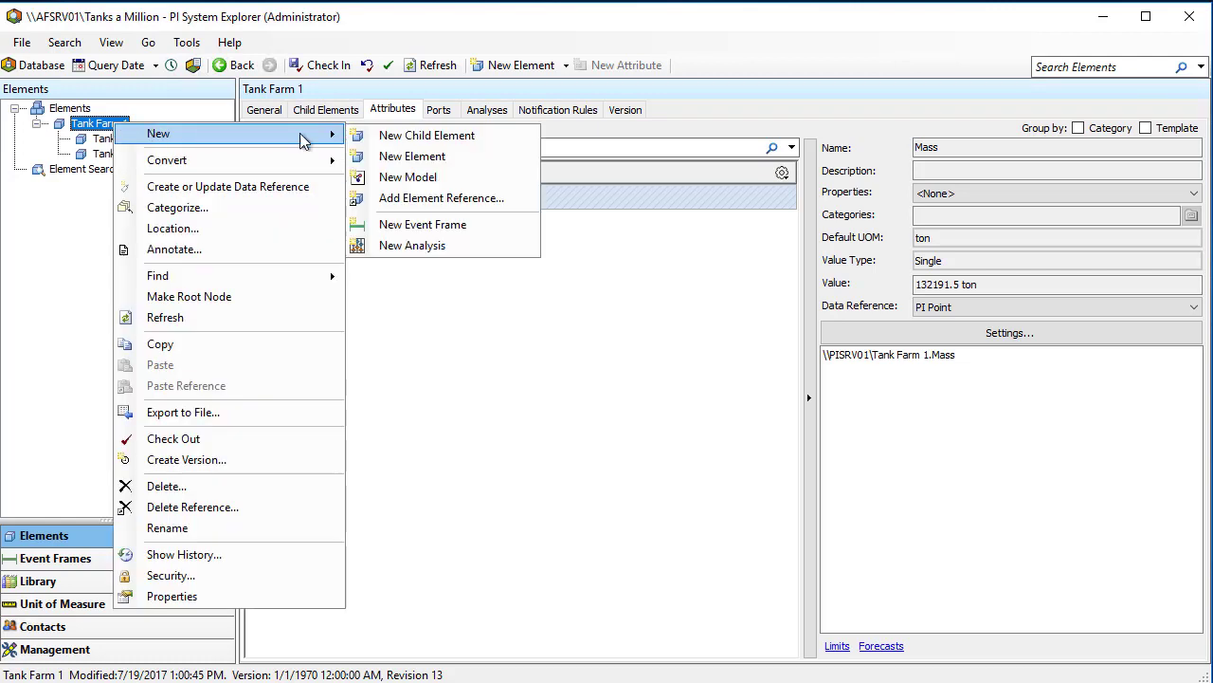
{"action": "left_click", "coordinate": [431, 135]}
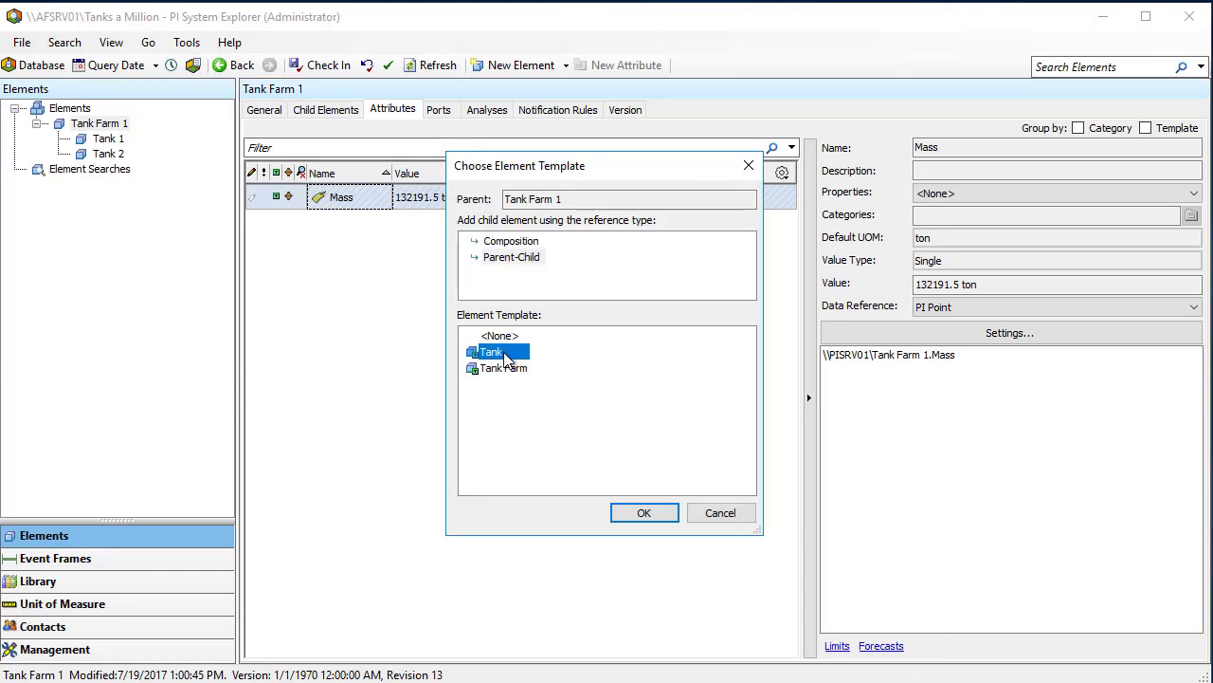
{"action": "left_click", "coordinate": [664, 512]}
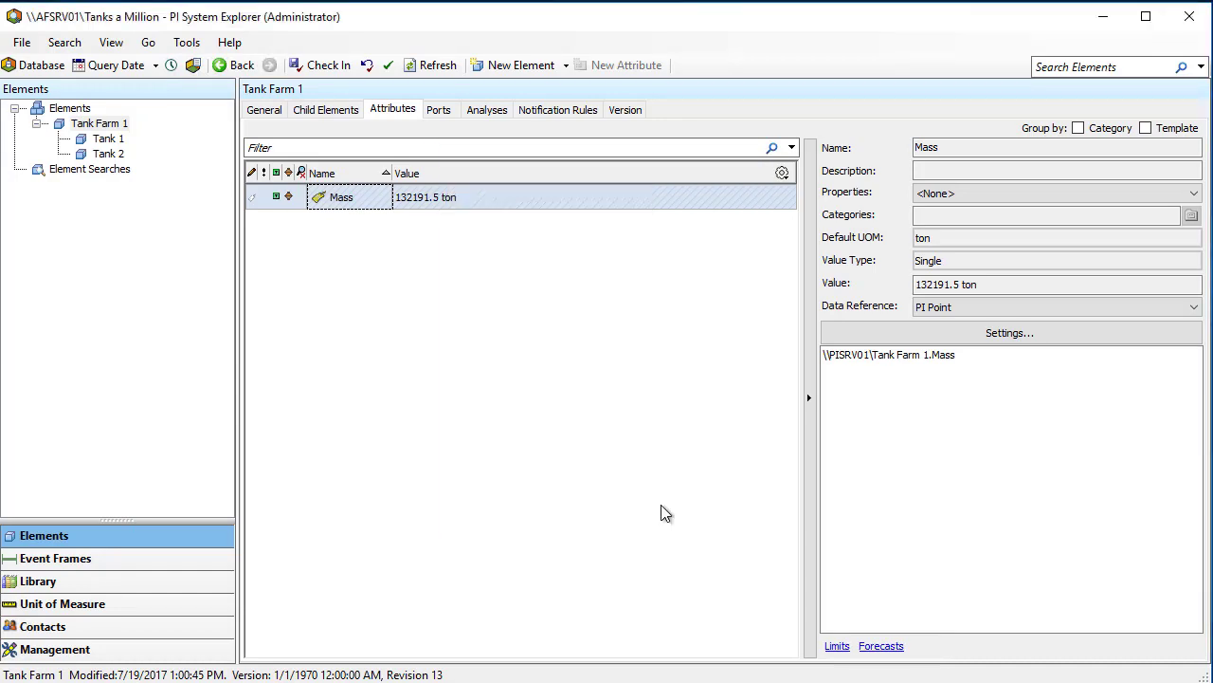
- Rename the new child element of Tank Farm 1 as Tank 3
{"action": "left_click", "coordinate": [271, 112]}
{"action": "left_click", "coordinate": [367, 131]}
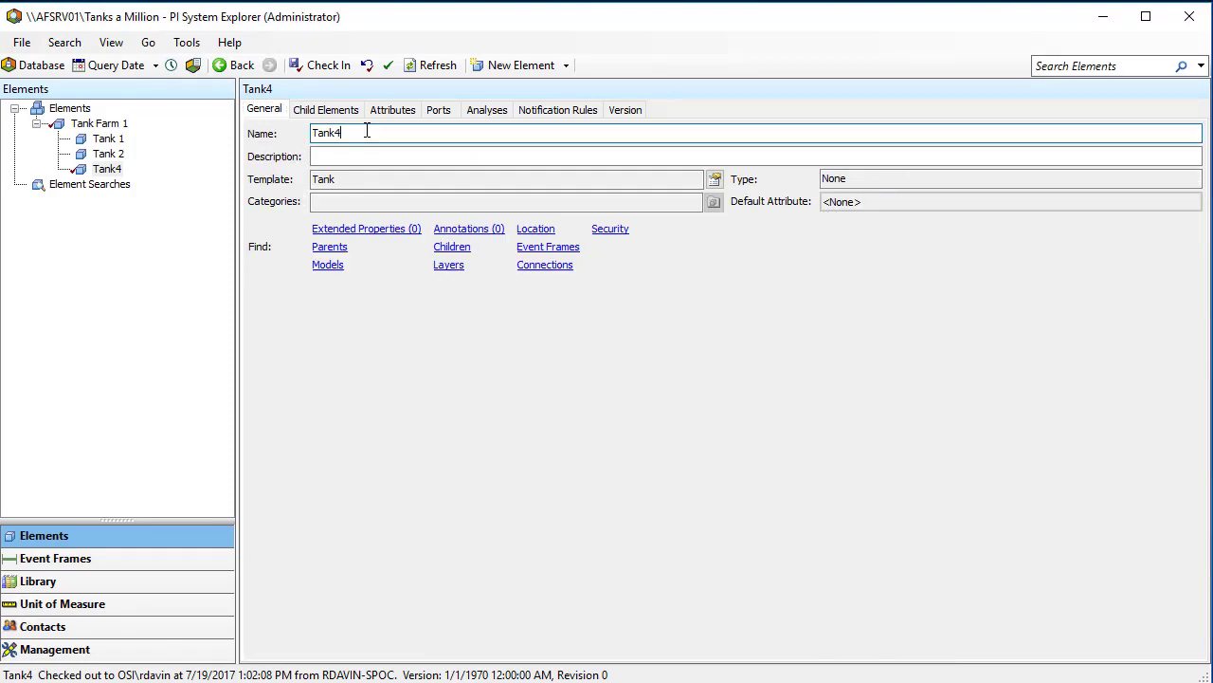
{"action": "key", "text": "BackSpace"}
{"action": "type", "text": "3"}
{"action": "key", "text": "Tab"}
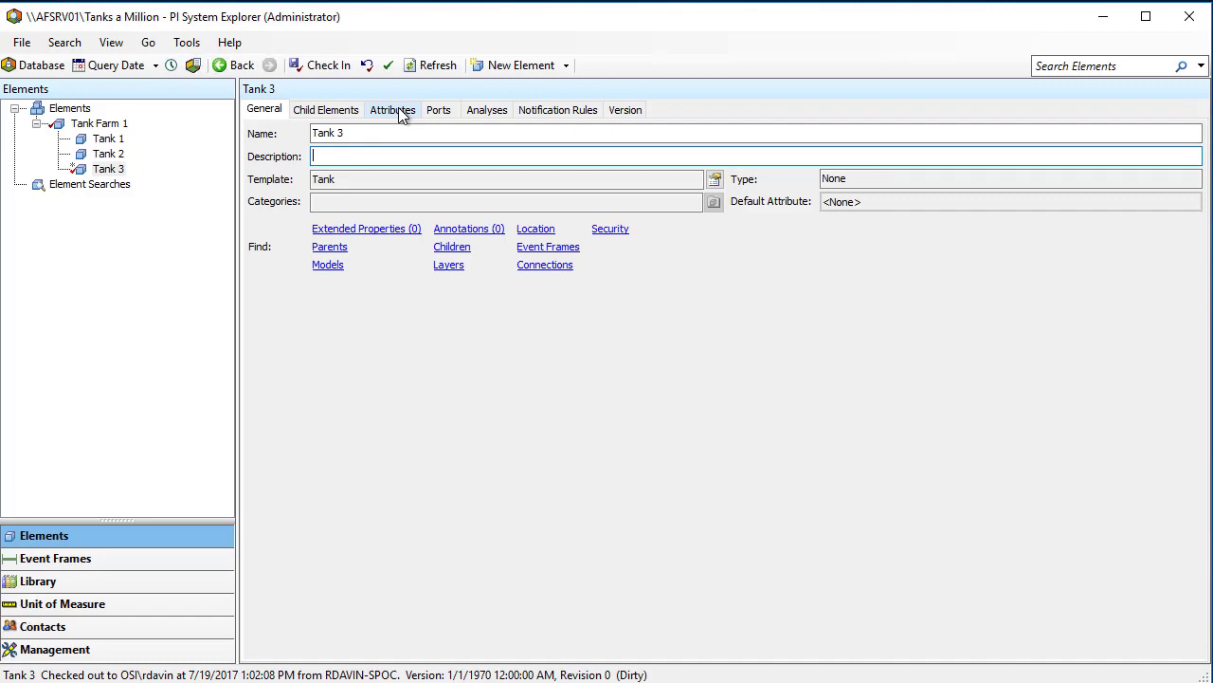
- Refresh Tank 3's attributes, applying the outstanding changes, and check in Tank 3 and the edited Tank Farm 1
{"action": "left_click", "coordinate": [391, 110]}
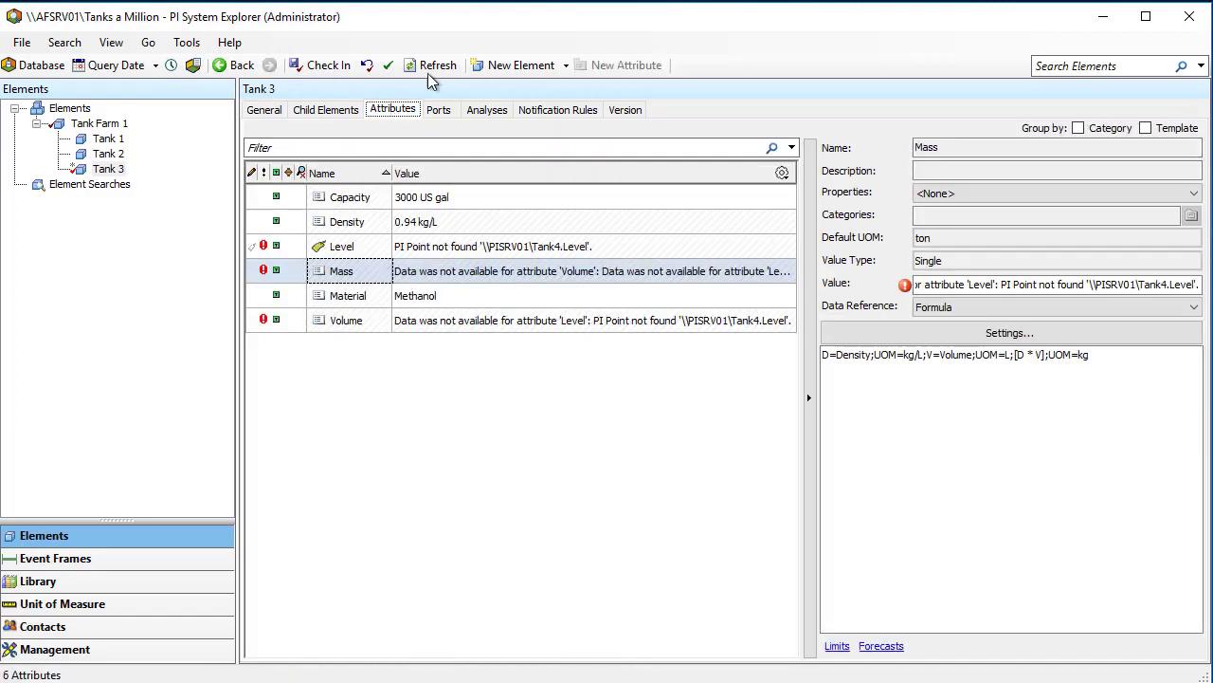
{"action": "left_click", "coordinate": [431, 66]}
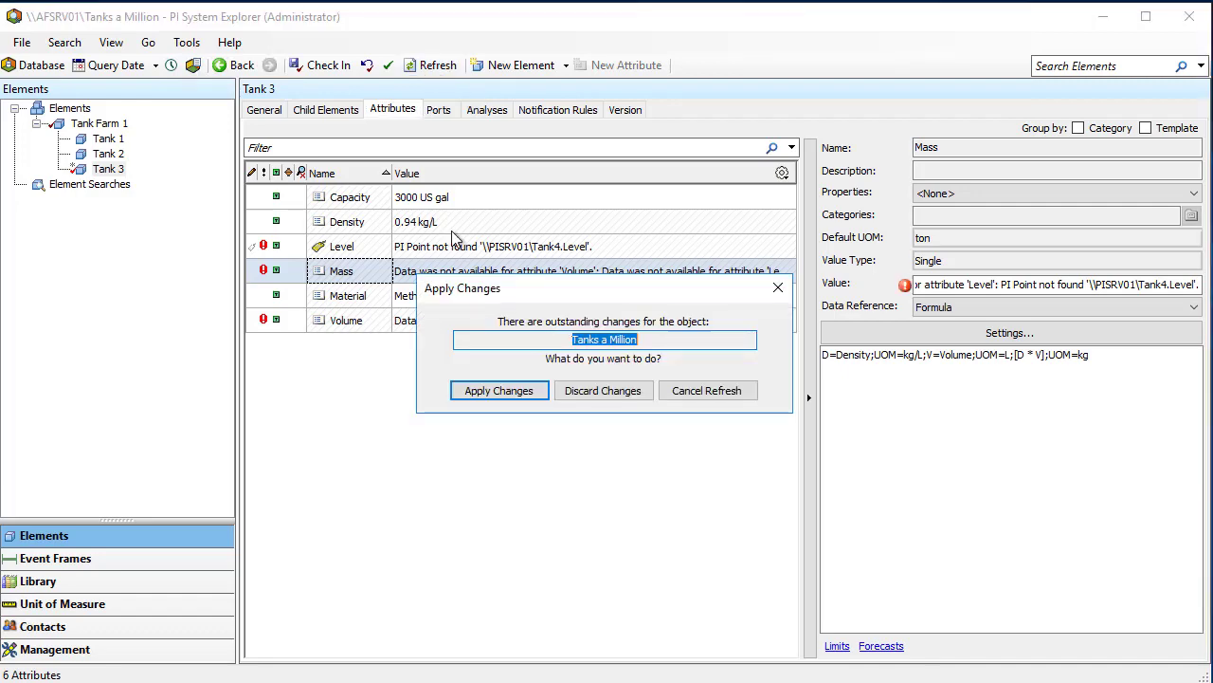
{"action": "left_click", "coordinate": [514, 394]}
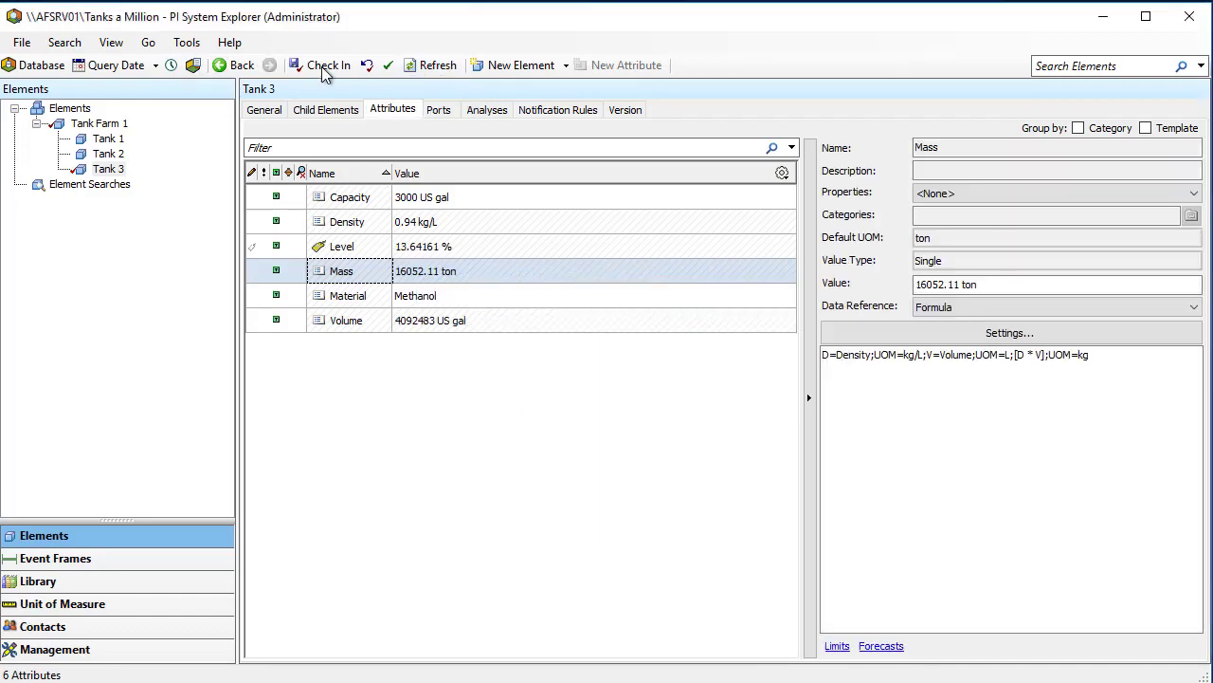
{"action": "left_click", "coordinate": [307, 65]}
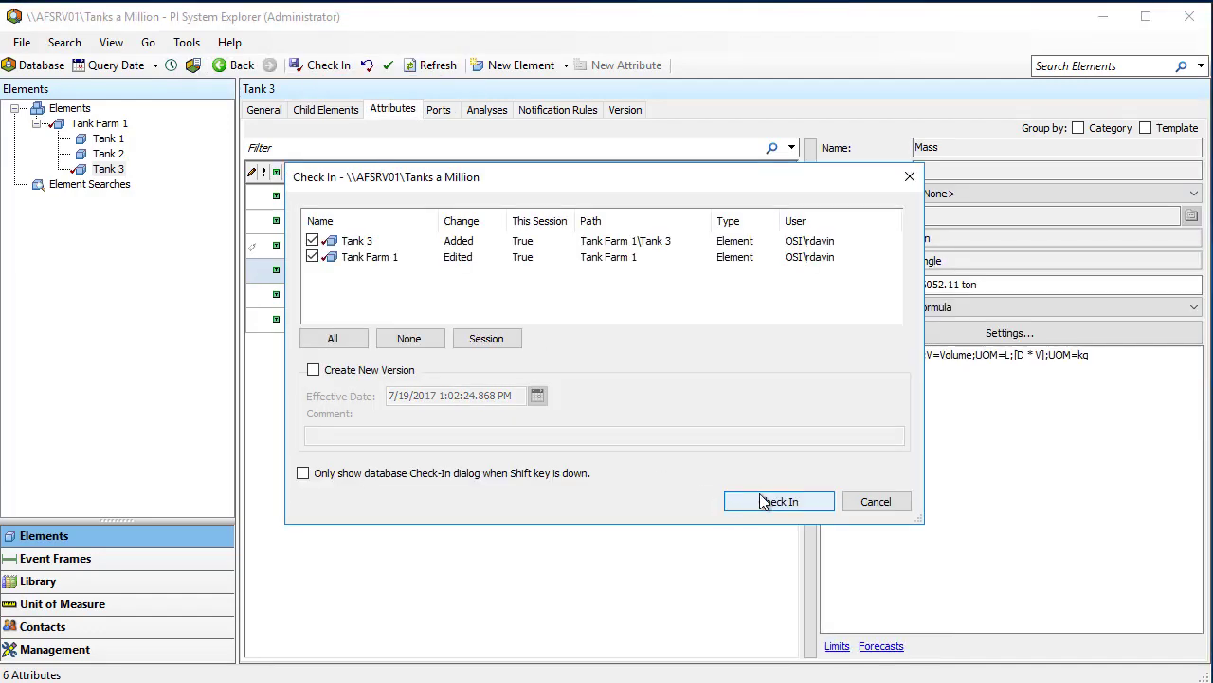
{"action": "left_click", "coordinate": [759, 495]}
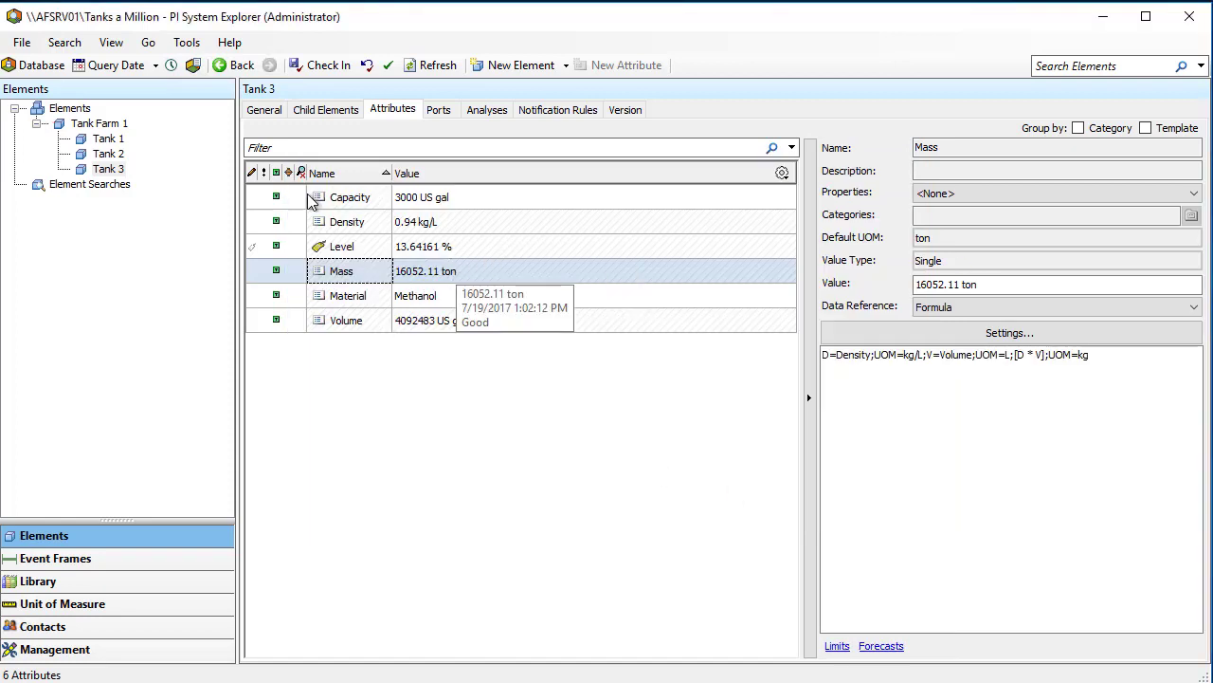
- Open Tank Farm 1's attributes and refresh the data to check the rolled-up Mass with the added tank
{"action": "left_click", "coordinate": [115, 127]}
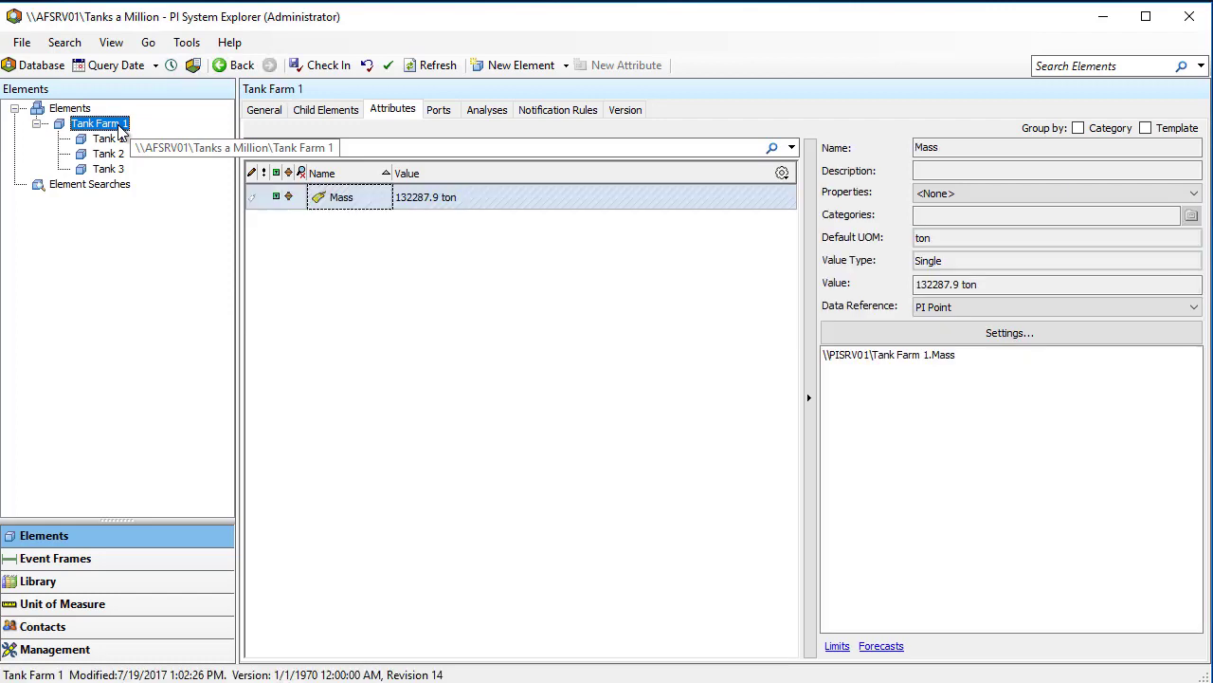
{"action": "left_click", "coordinate": [437, 65]}
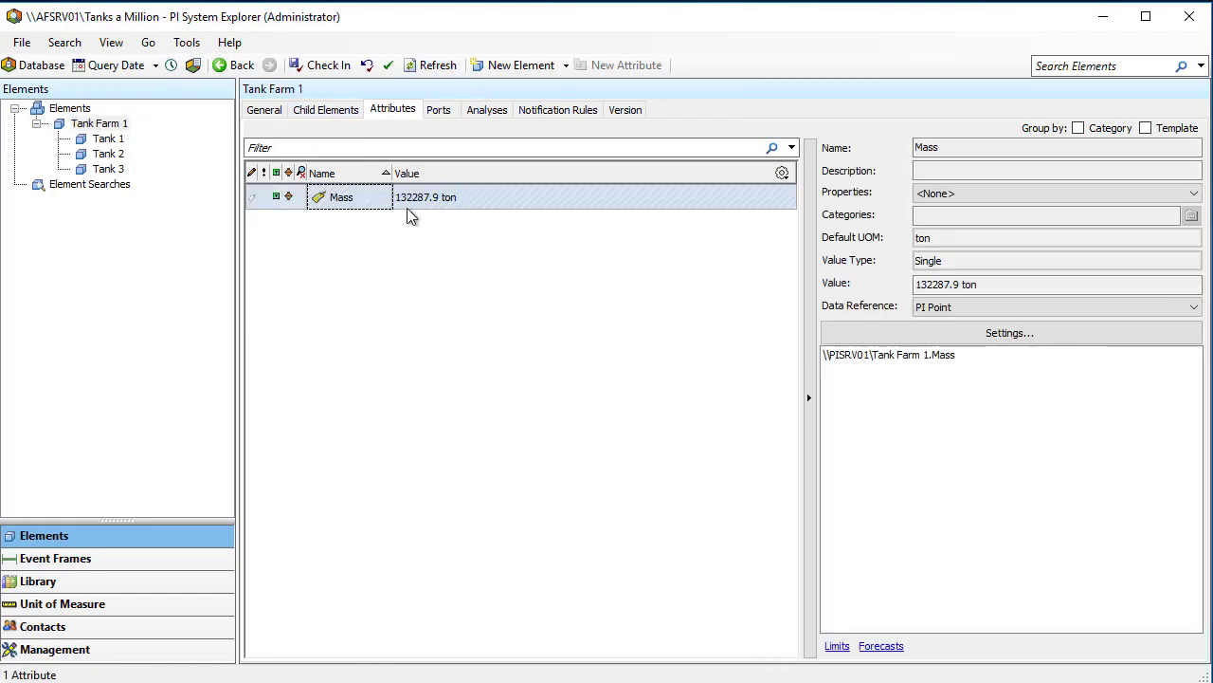
{"action": "mouse_move", "coordinate": [409, 210]}
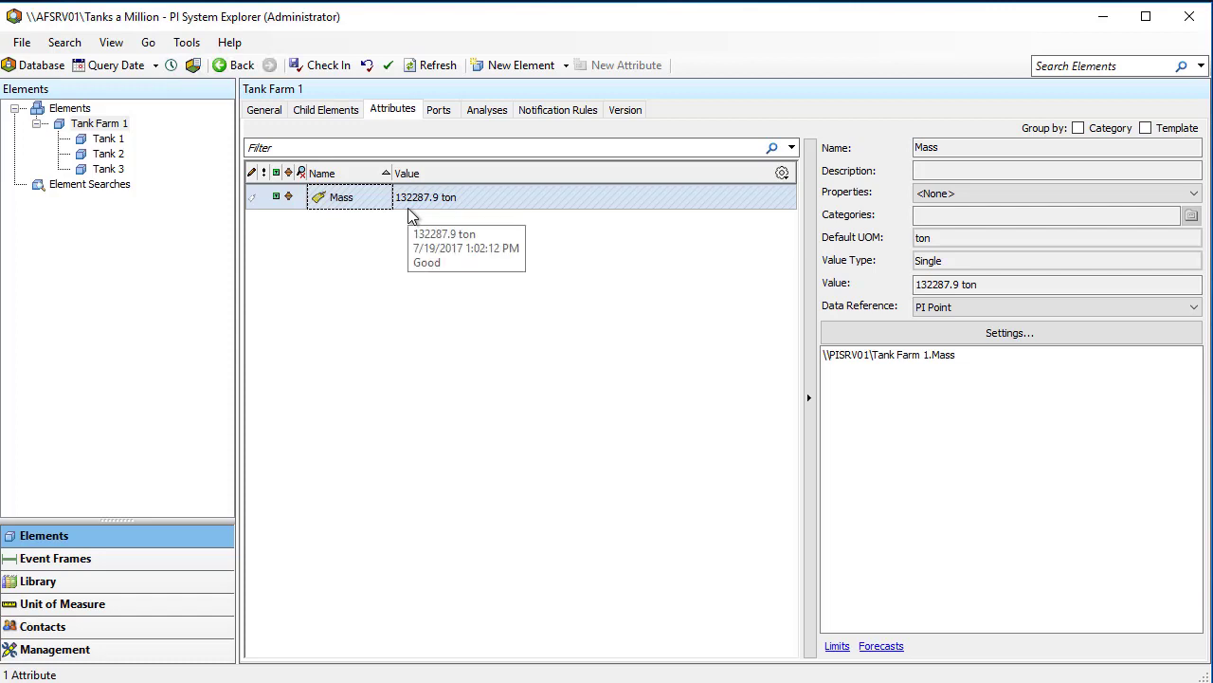
{"action": "left_click", "coordinate": [432, 65]}
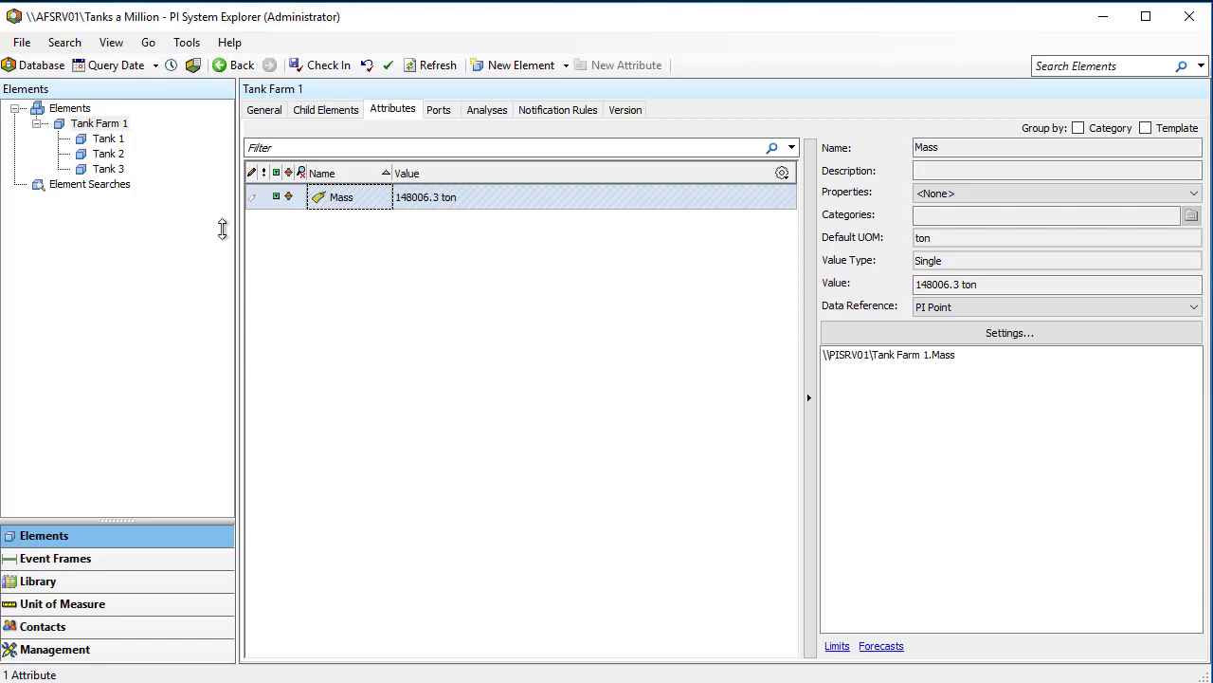
- Compare the Mass value of Tank 3 with the rolled-up Mass of Tank Farm 1
{"action": "left_click", "coordinate": [106, 170]}
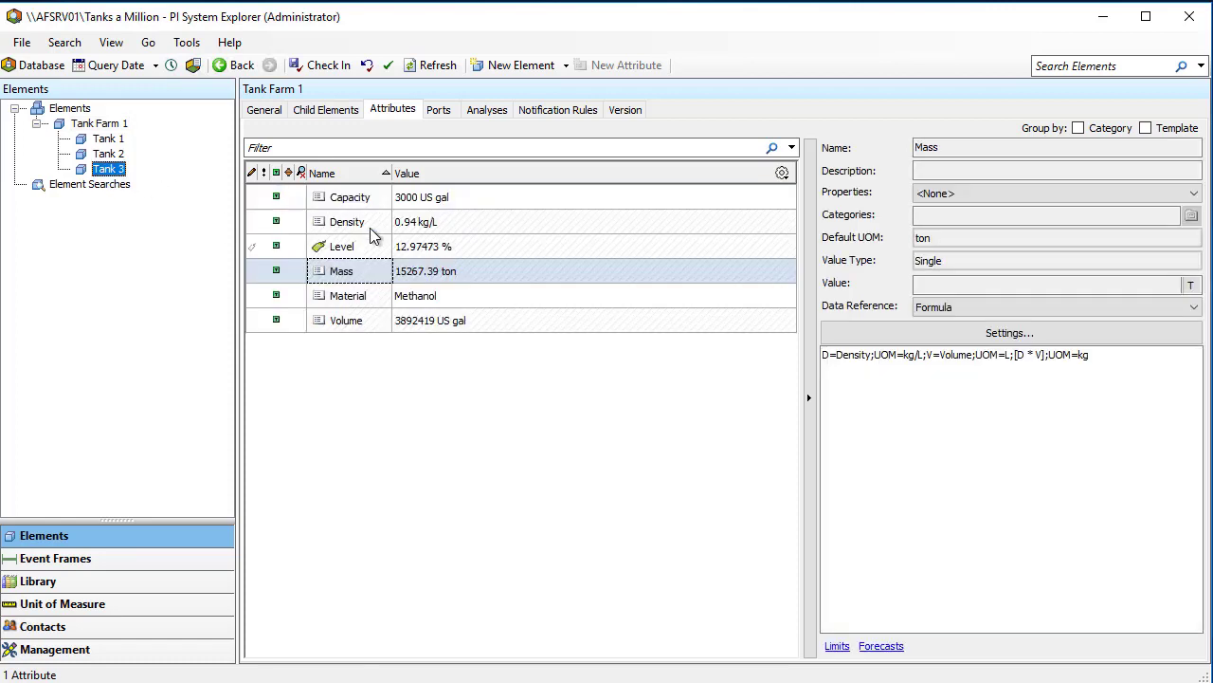
{"action": "mouse_move", "coordinate": [417, 281]}
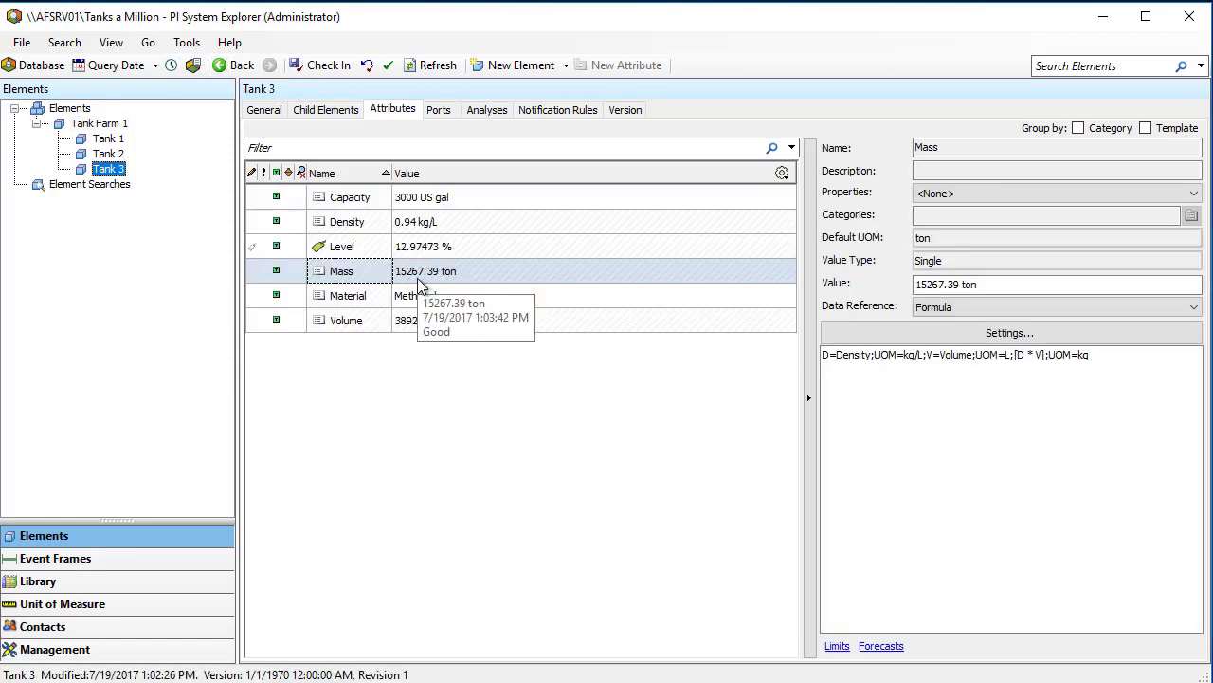
{"action": "left_click", "coordinate": [104, 125]}
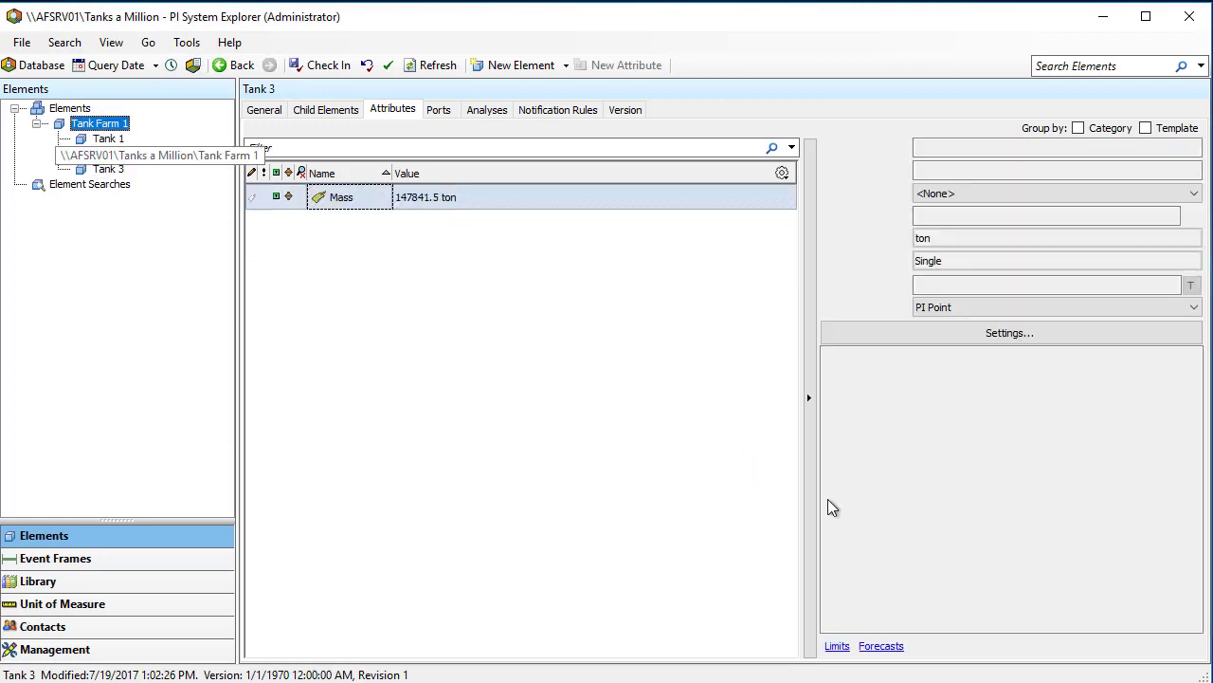